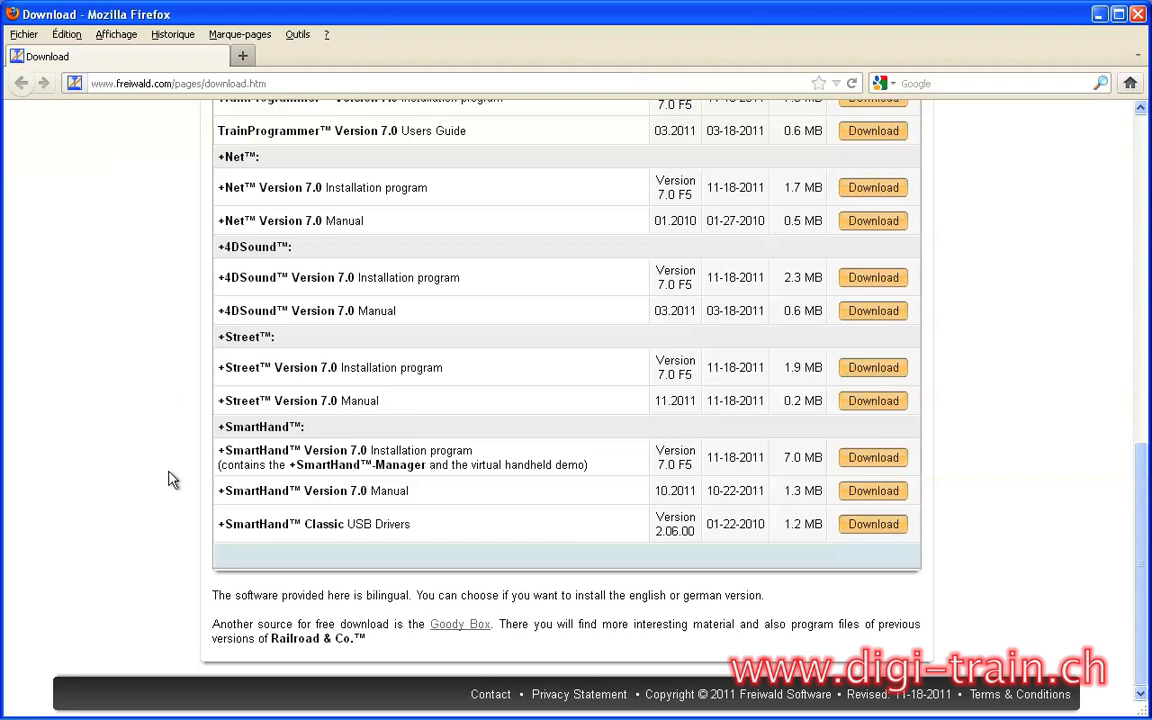
Step: Download the +SmartHand Version 7.0 installation program and install it in English in C:\Program Files\Railroad & Co.70_F5
click(876, 463)
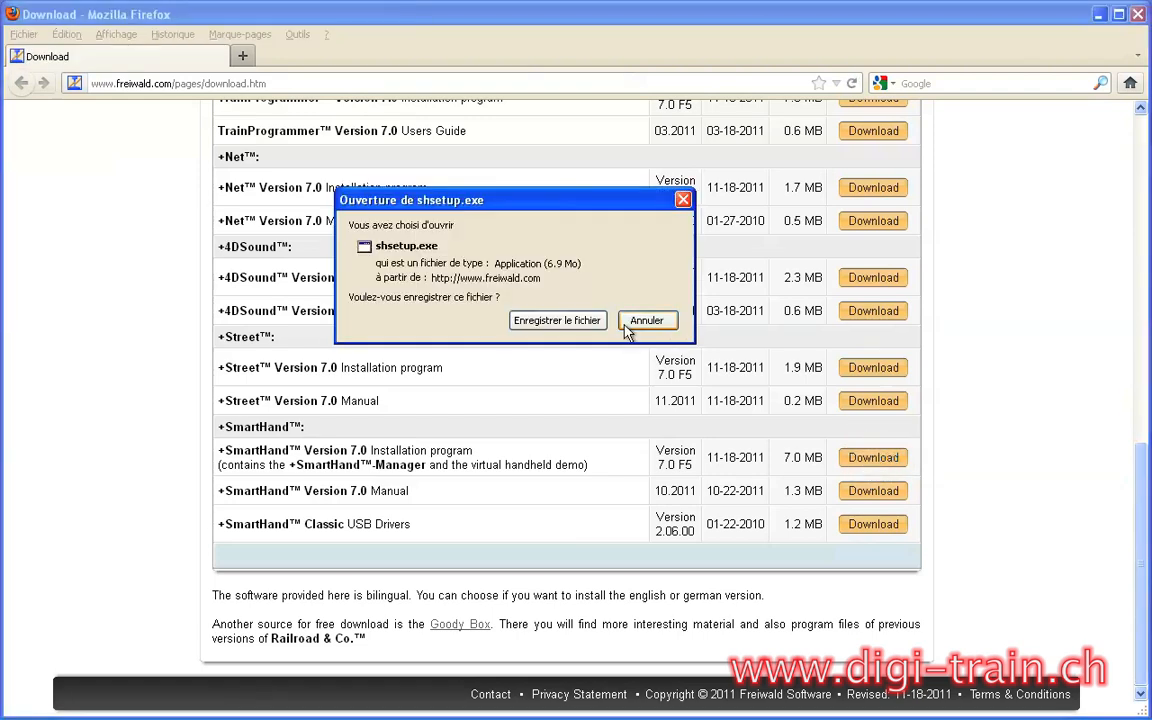
click(556, 320)
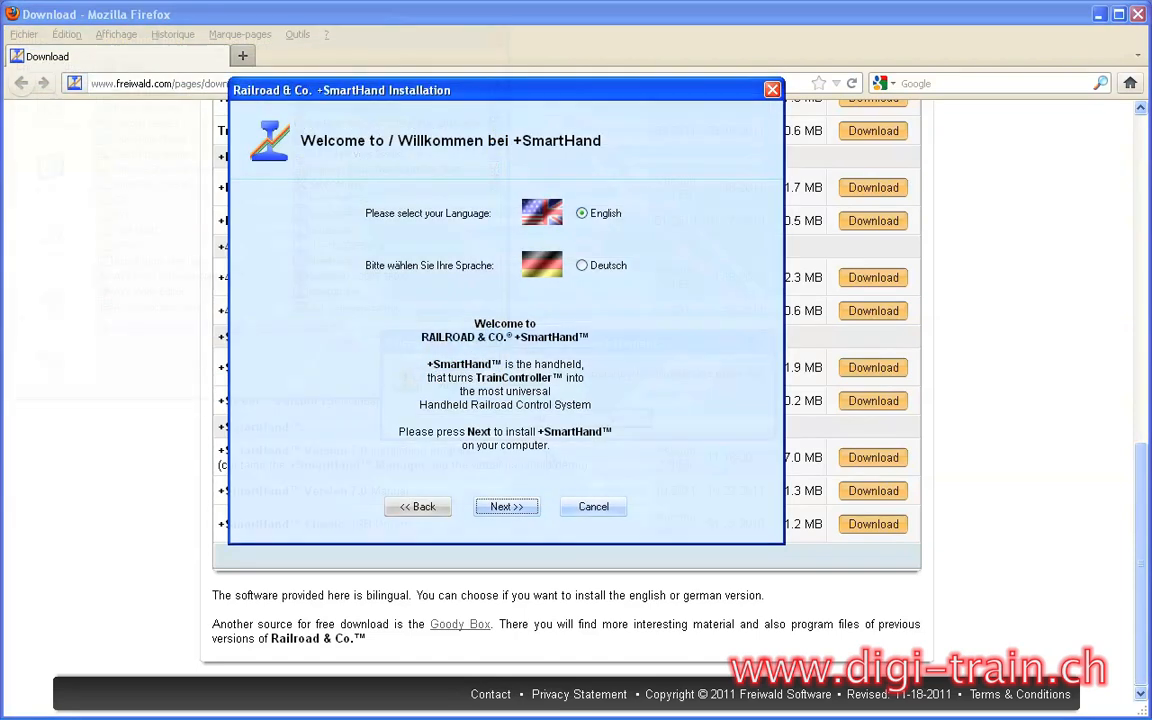
click(506, 506)
click(506, 506)
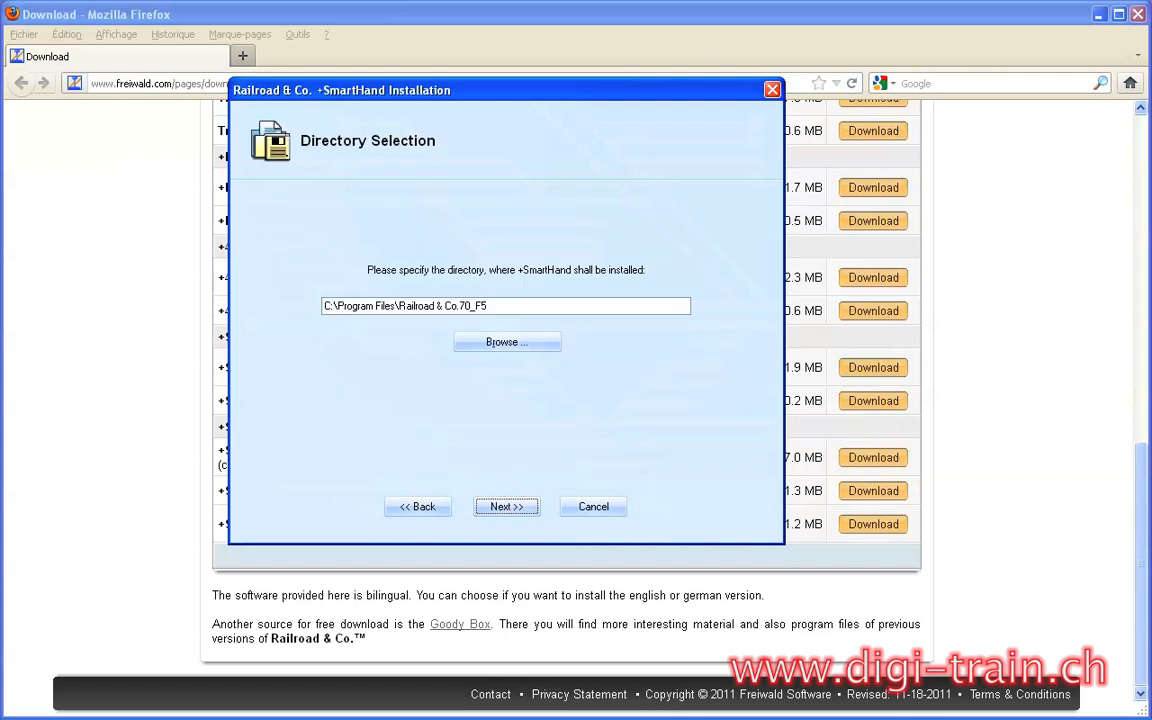
click(503, 303)
click(507, 507)
click(505, 507)
click(537, 391)
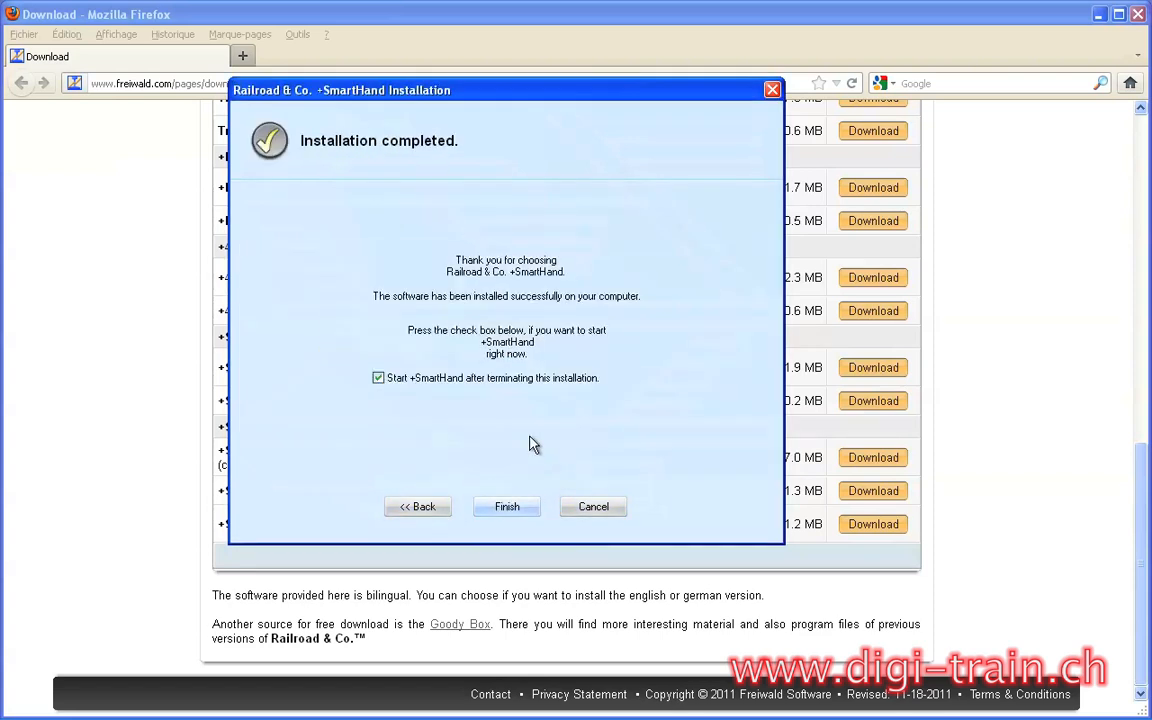
click(506, 506)
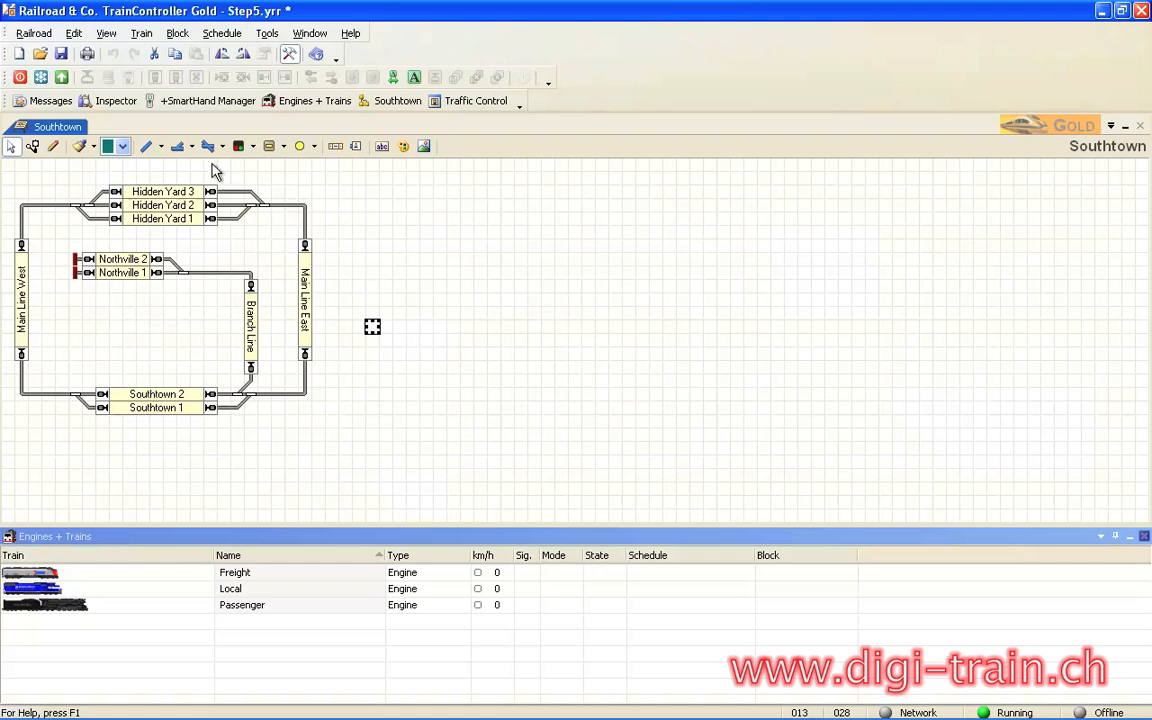
Step: Switch to TrainController Gold, open the +SmartHand Manager and reposition its window over the Southtown switchboard
click(199, 101)
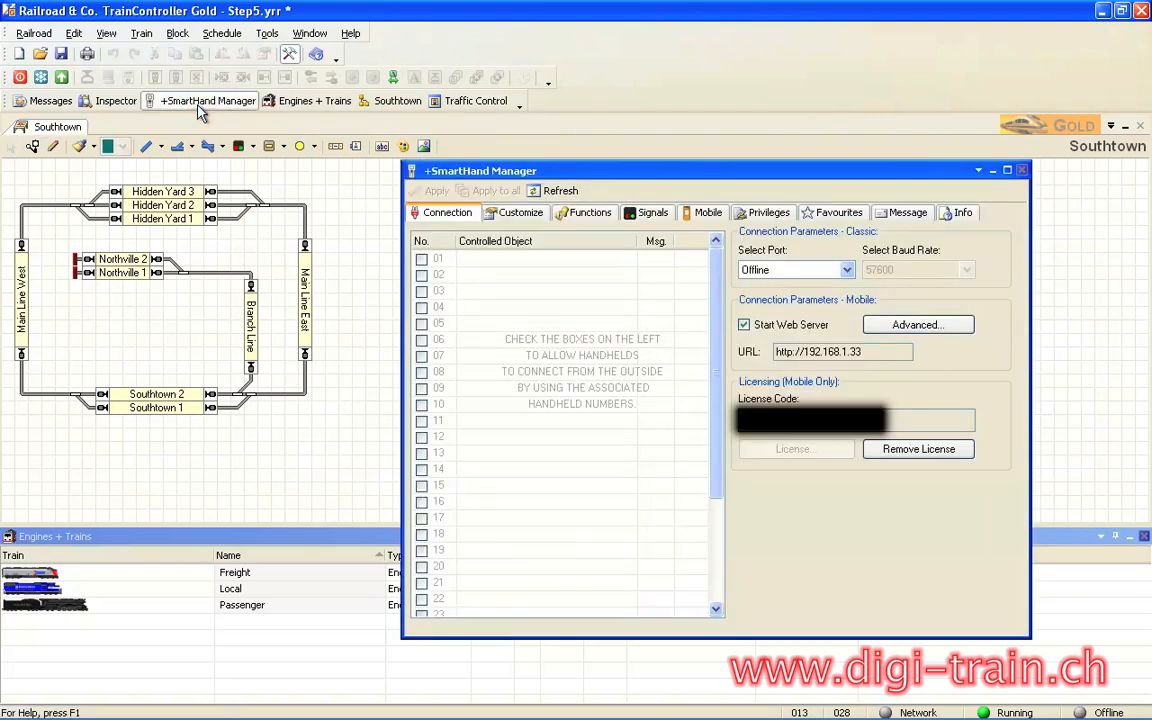
drag(470, 170, 441, 180)
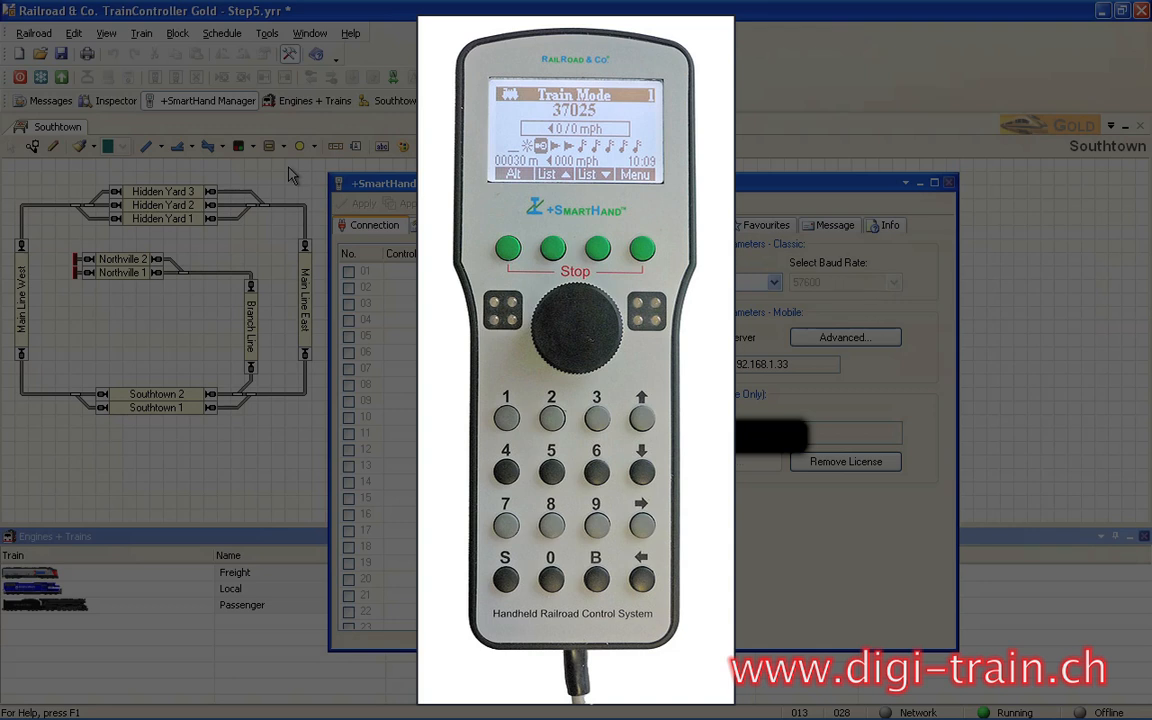
drag(576, 183, 583, 175)
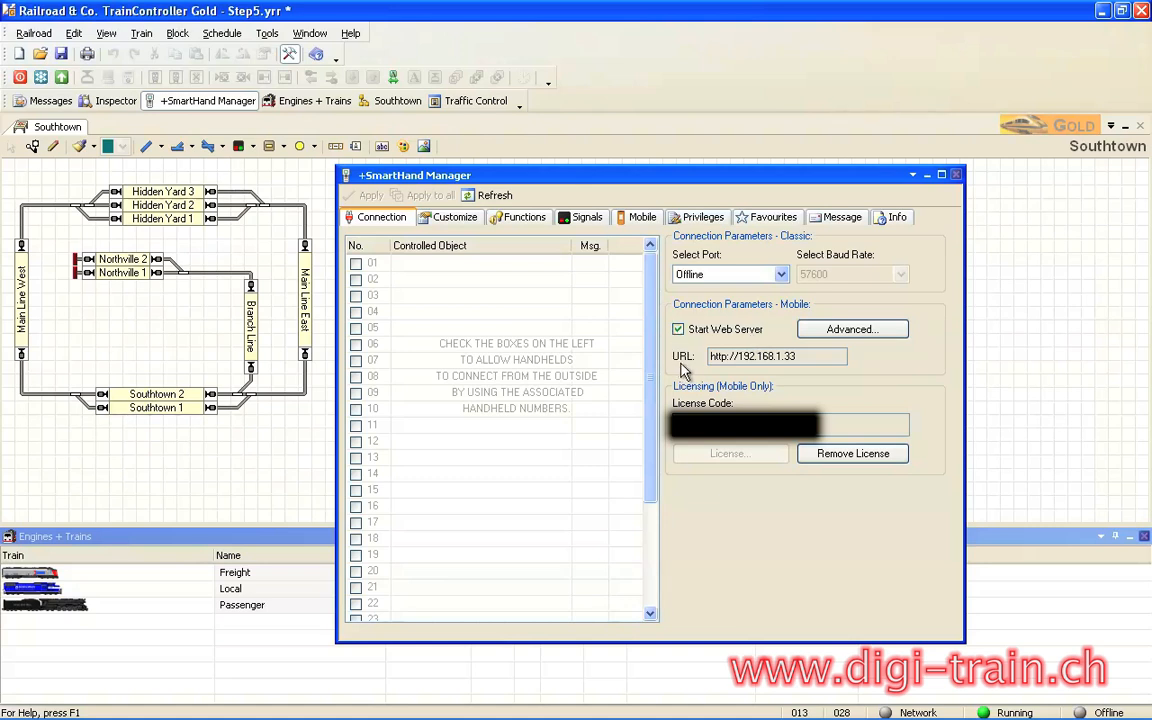
Step: Examine the web server URL and the license code field in the mobile connection settings
drag(800, 356, 703, 364)
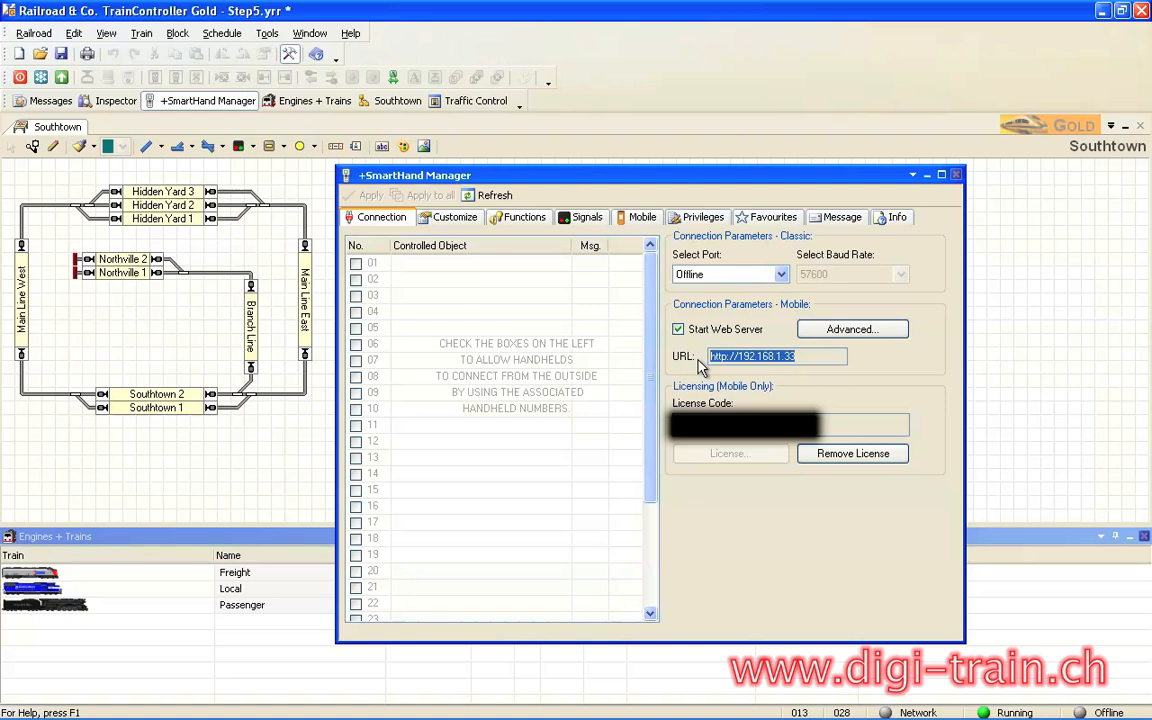
drag(768, 424, 646, 421)
click(770, 427)
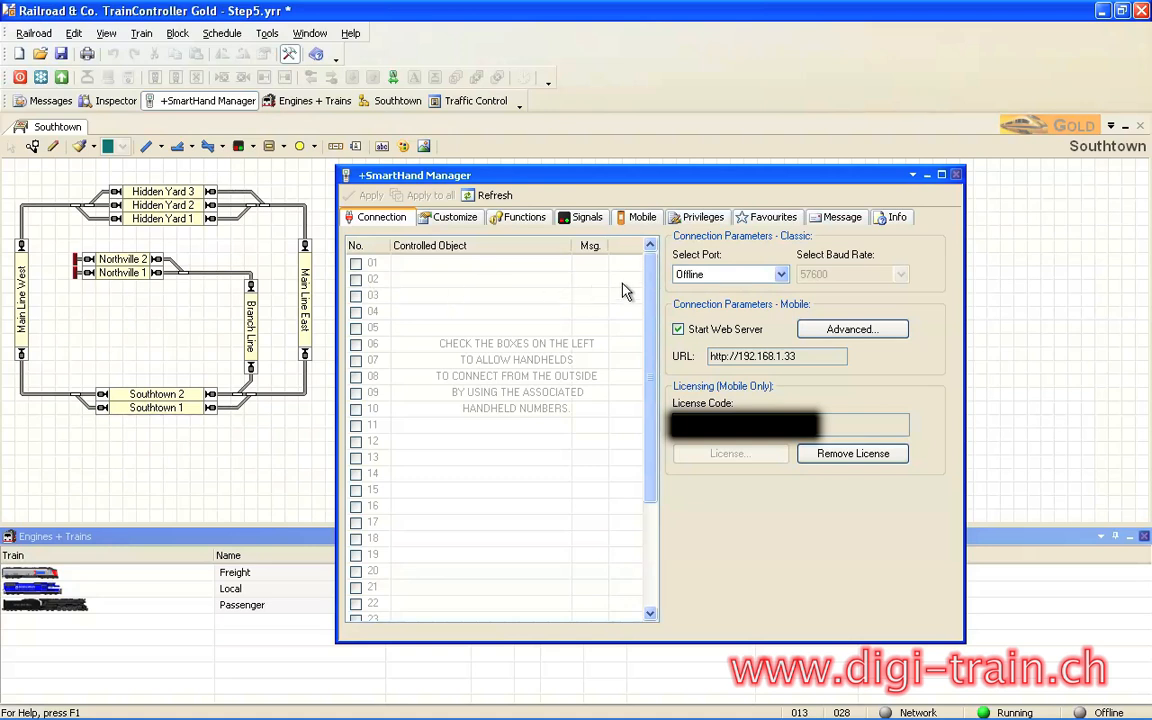
Step: Allow handheld 01 to connect, and briefly enable handhelds 02 and 03 before disabling those two again
click(356, 264)
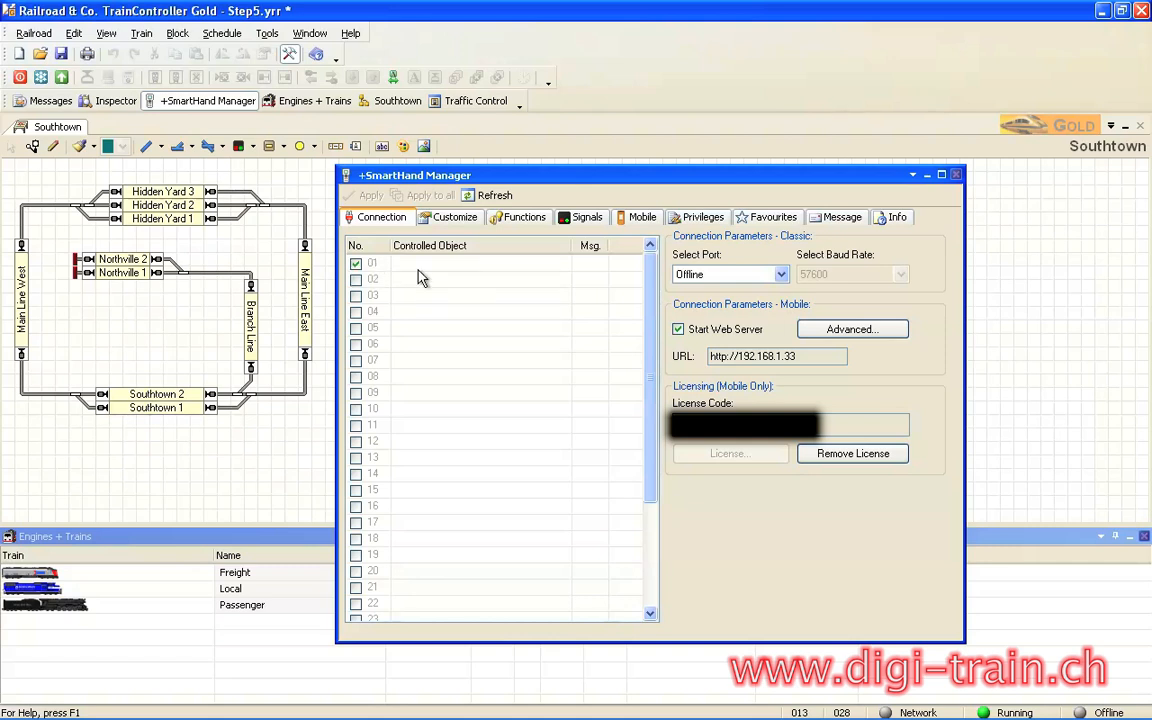
click(356, 279)
click(356, 296)
click(359, 297)
click(357, 281)
Step: Review the advanced server, client and timing settings of +SmartHand Mobile and close them without saving changes
click(889, 332)
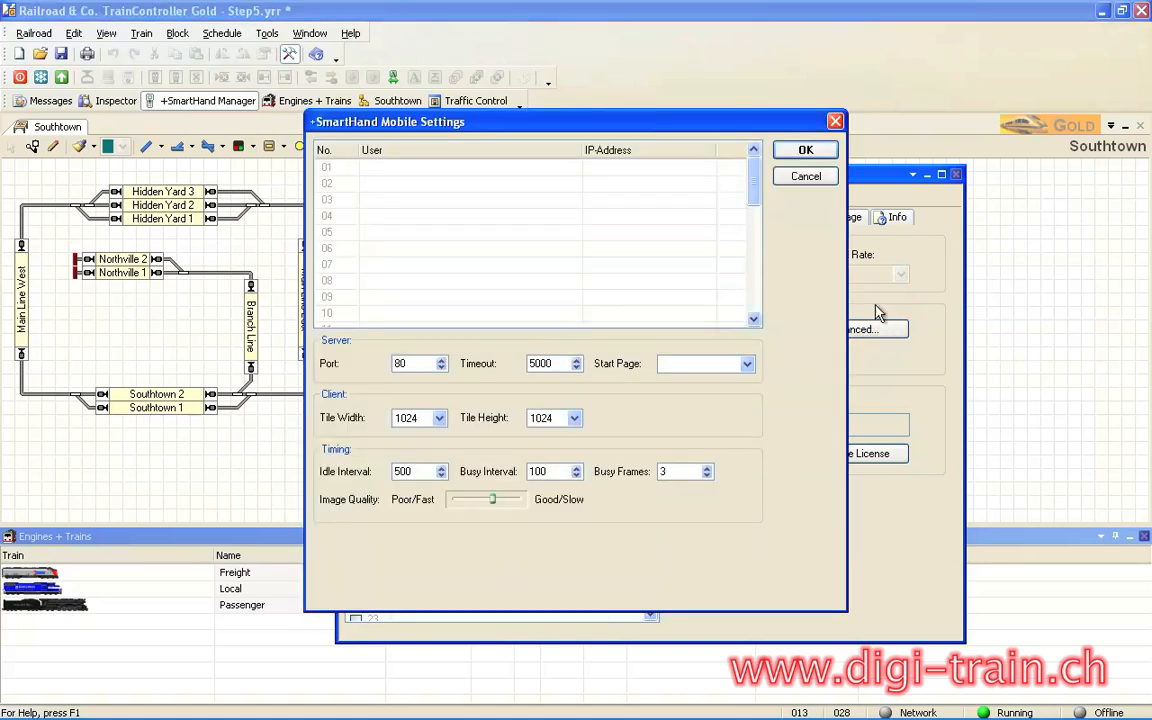
drag(676, 130, 600, 67)
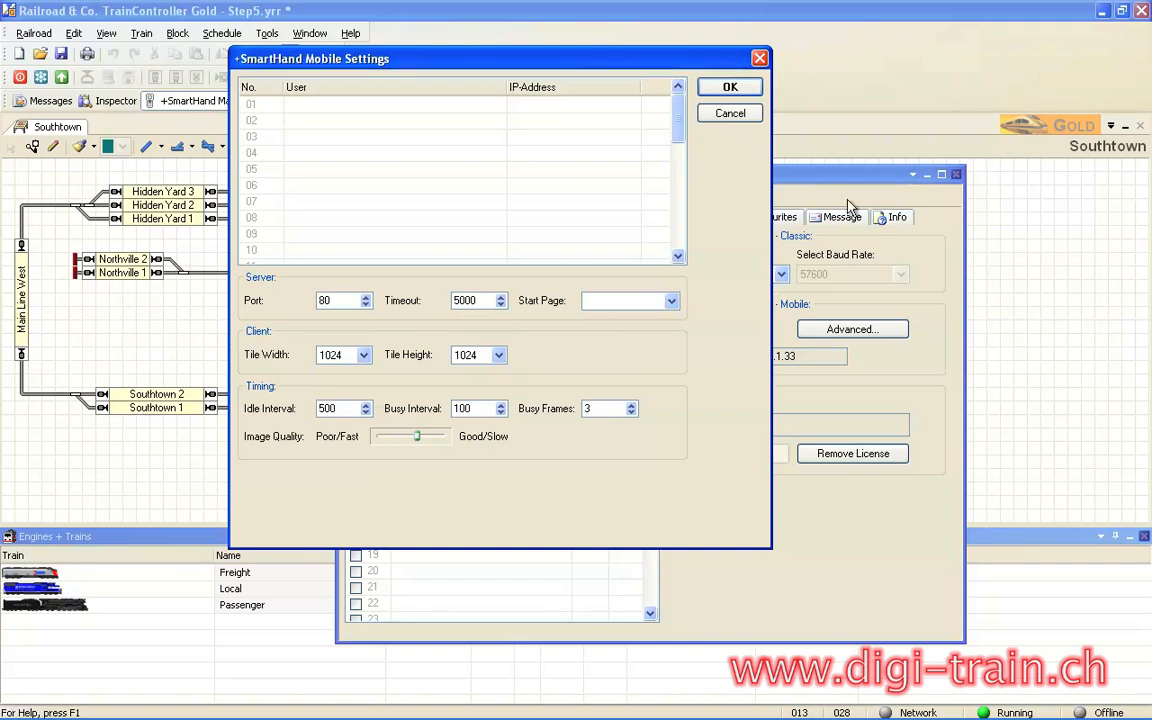
click(753, 116)
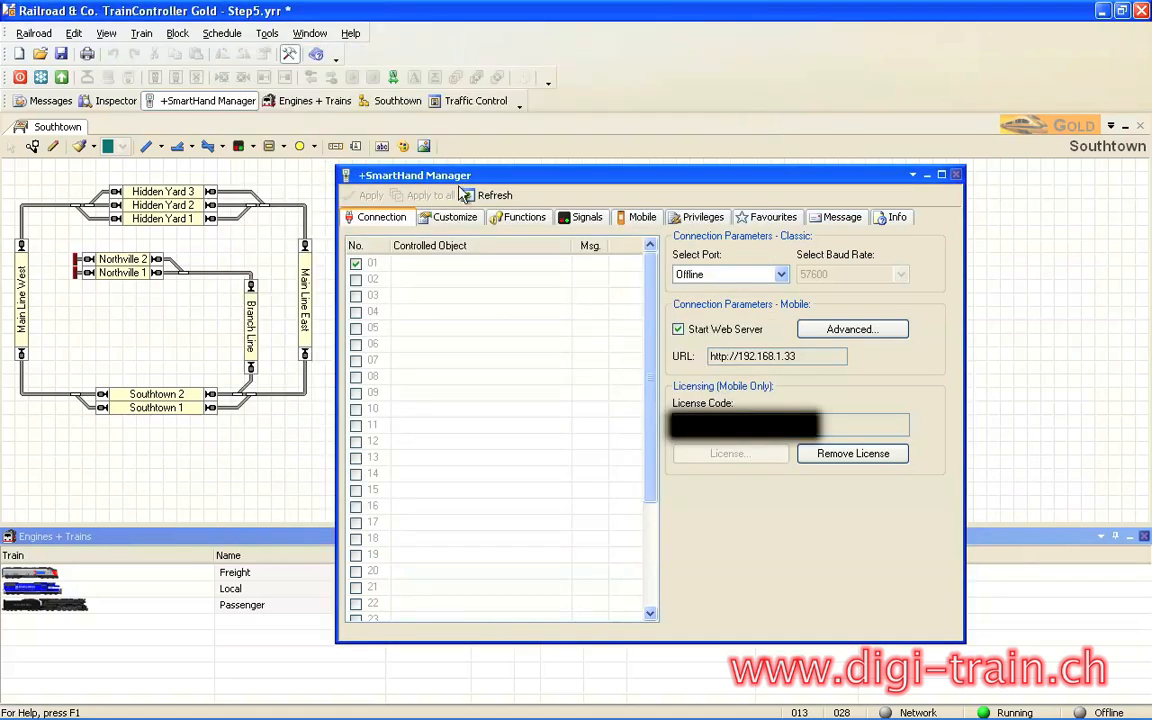
Step: Review the handheld customization options, the train function symbols and the signal display configuration
click(447, 219)
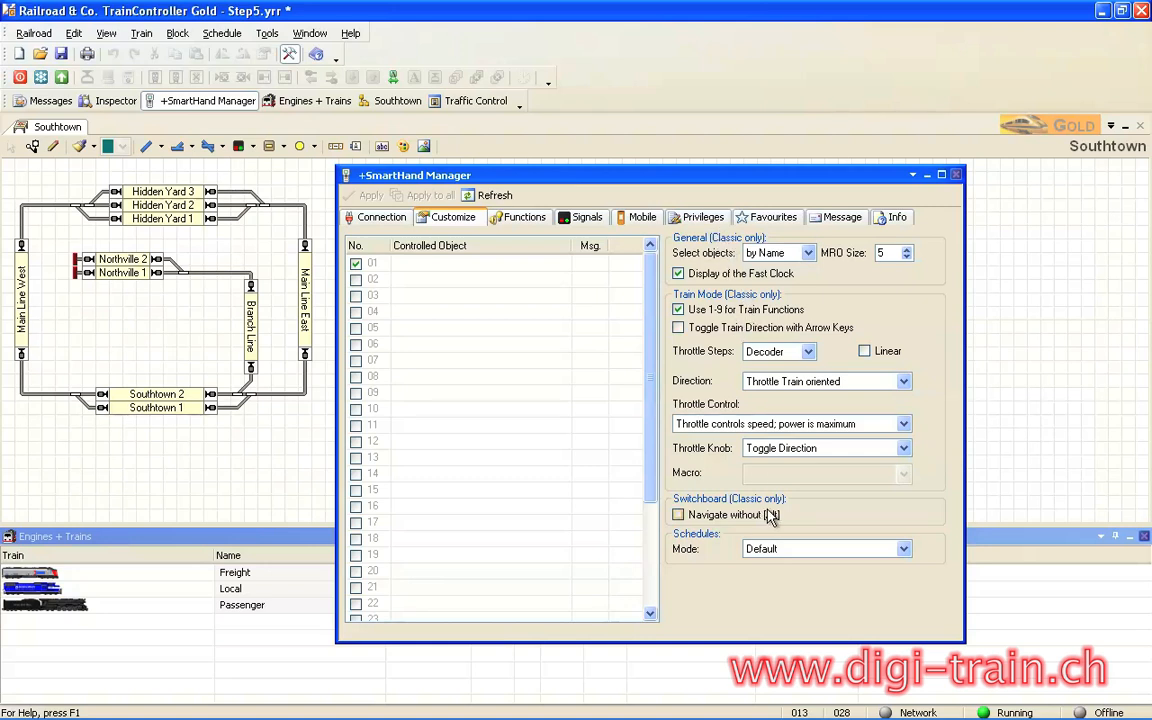
click(518, 220)
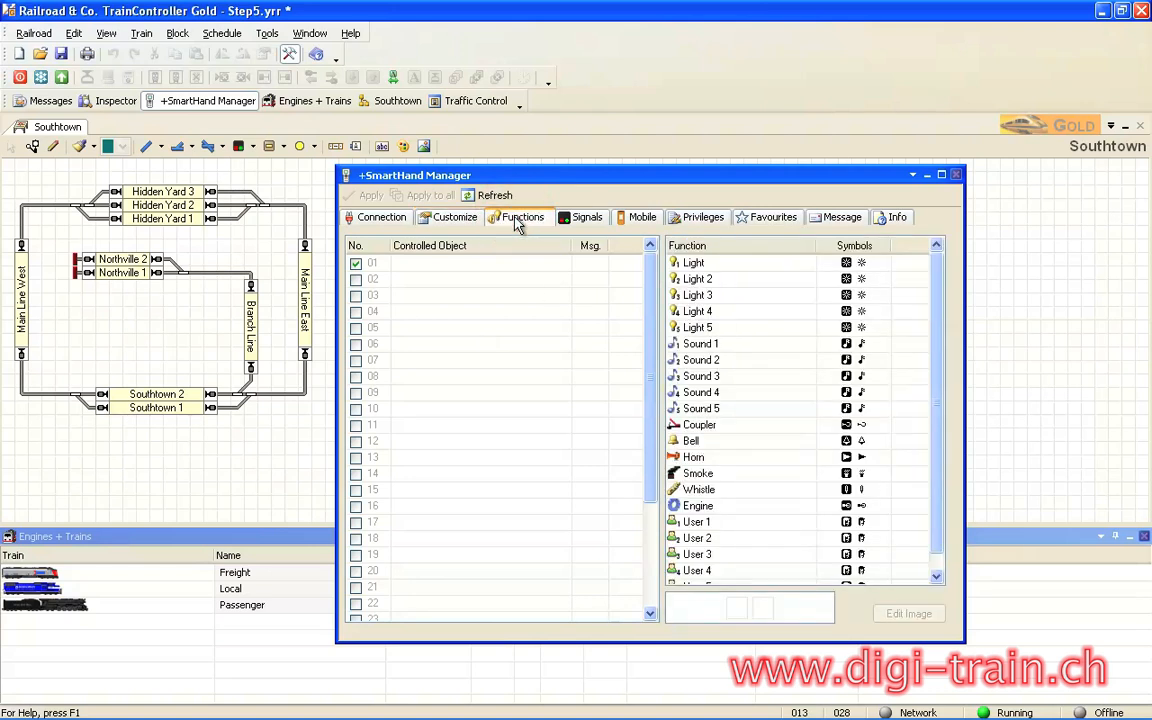
drag(937, 346, 938, 412)
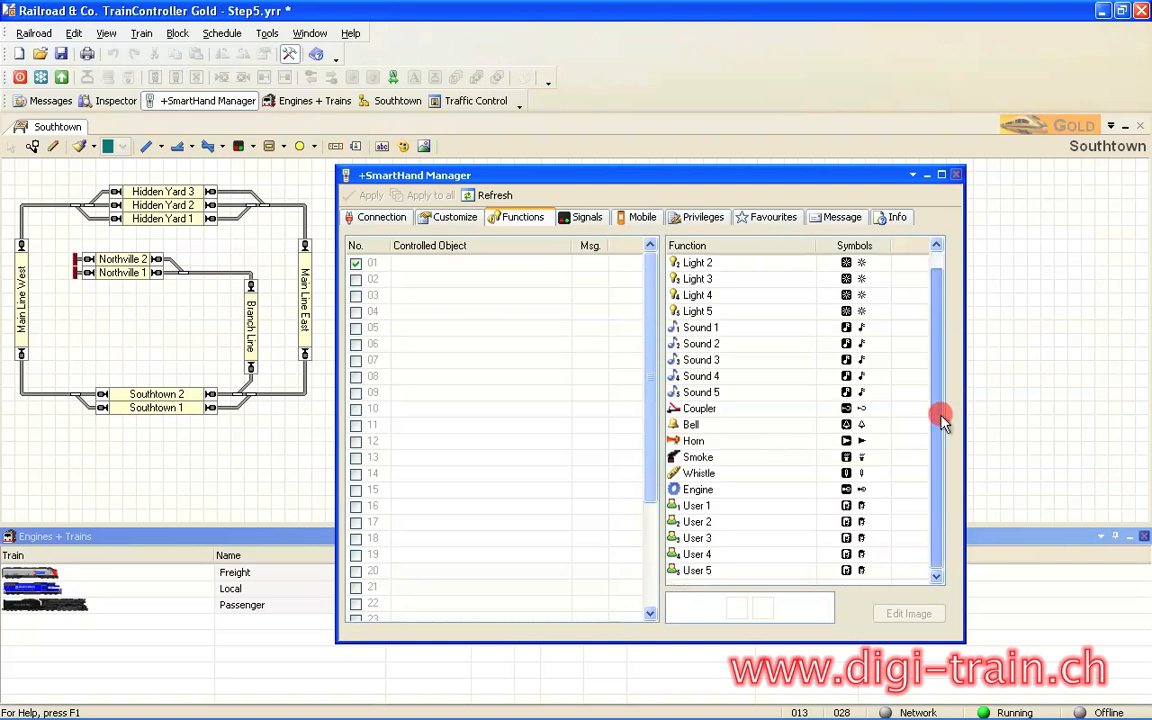
click(583, 221)
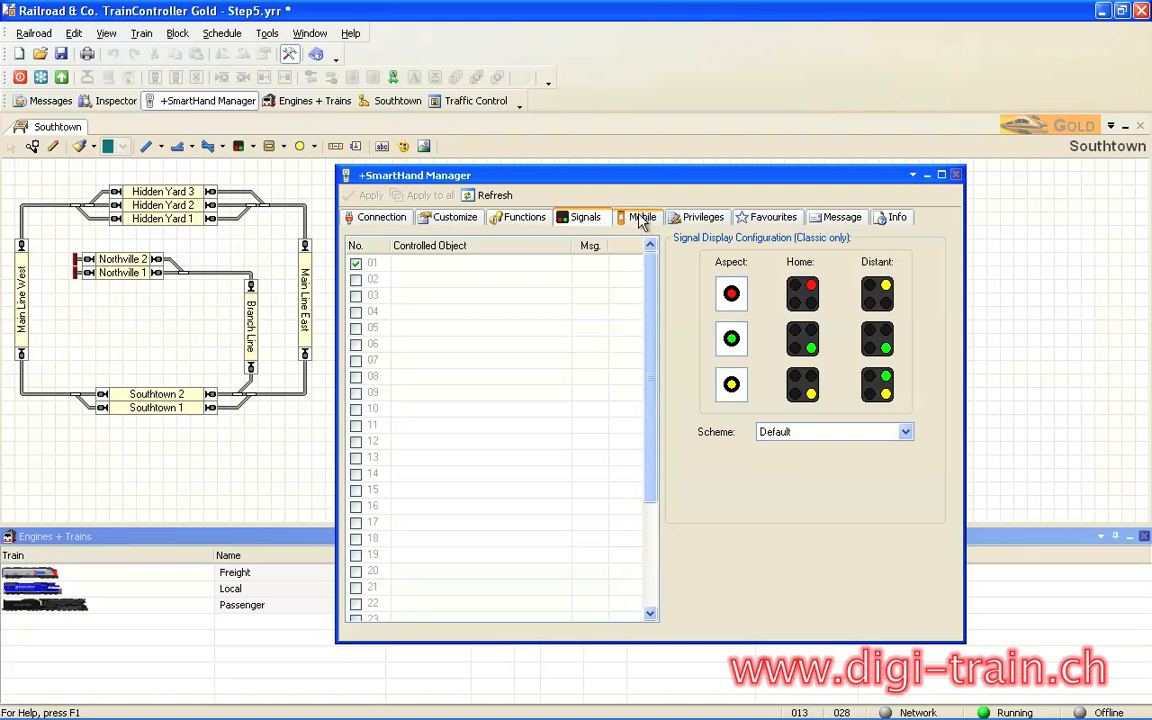
Step: Set the general zoom in the mobile settings to 200% and apply it to all handhelds
click(641, 221)
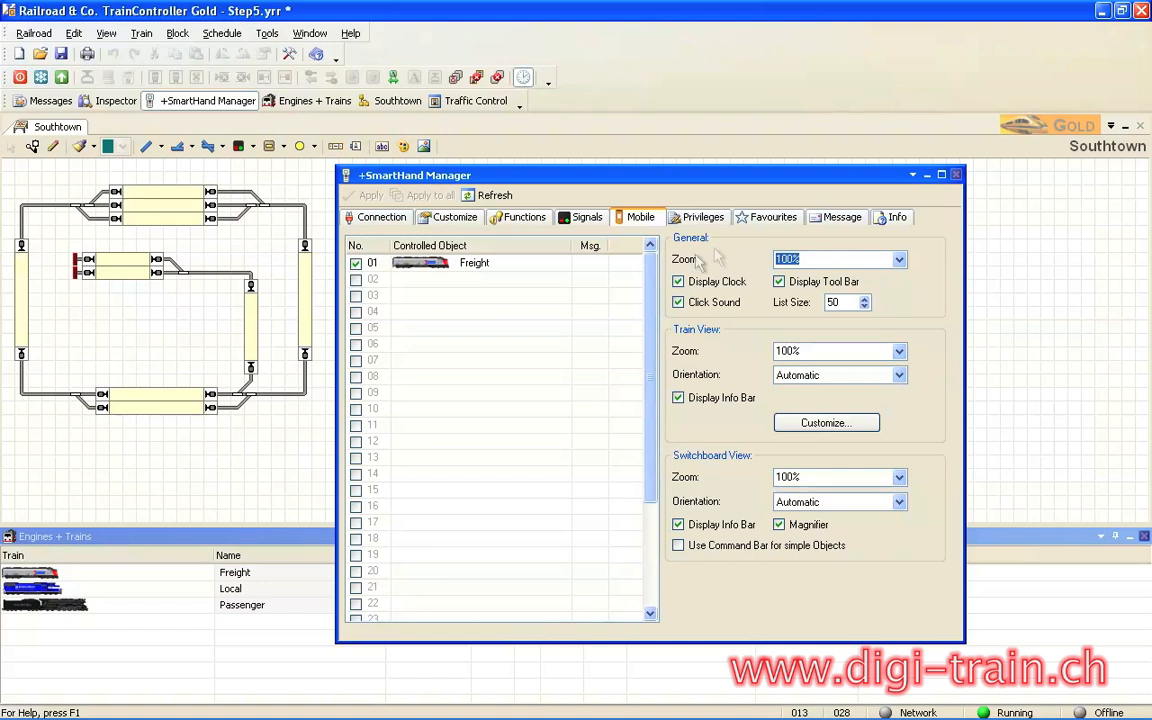
click(899, 260)
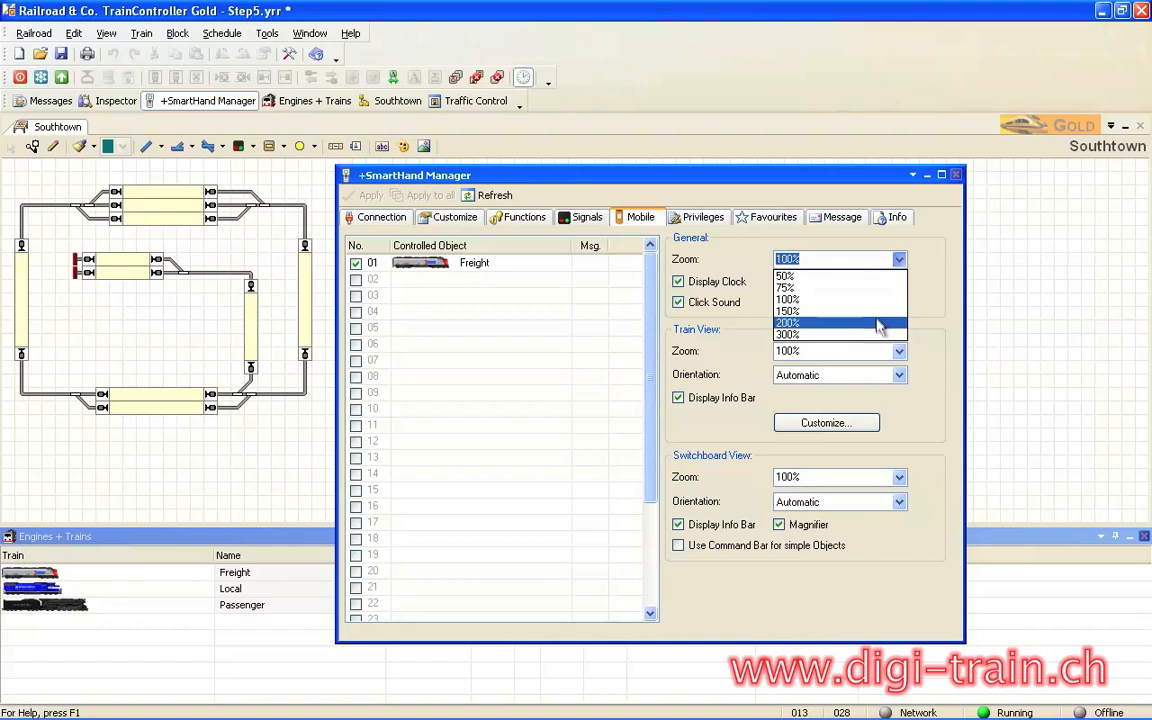
click(789, 322)
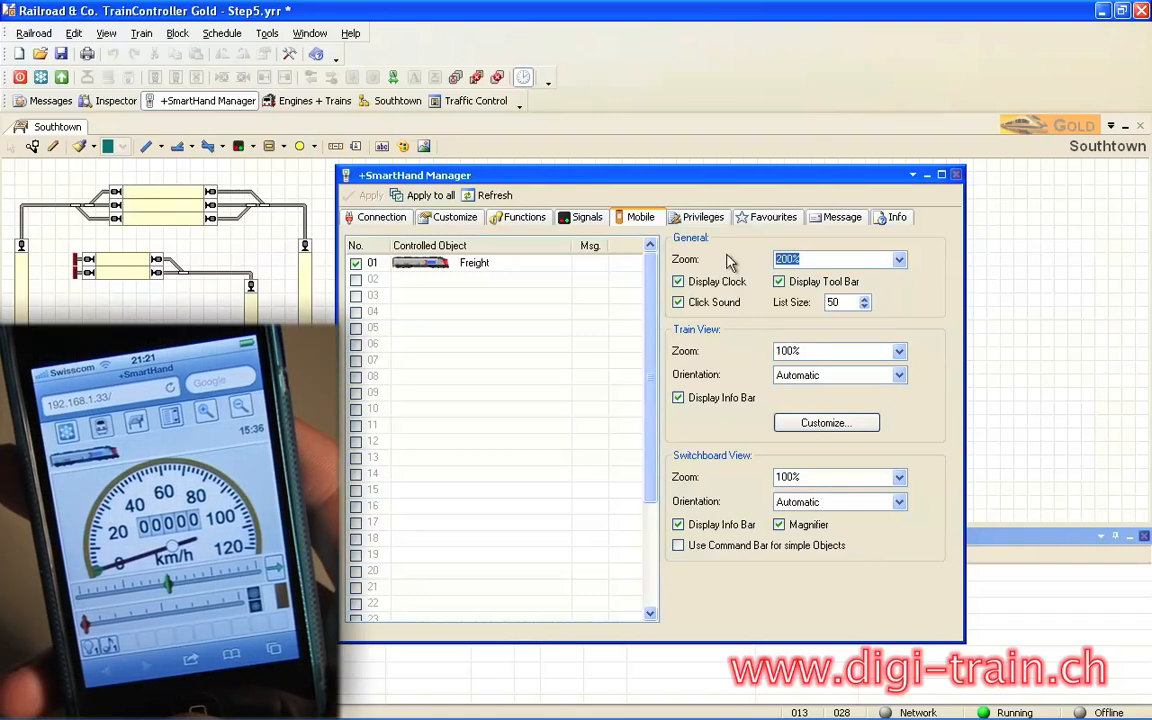
click(416, 197)
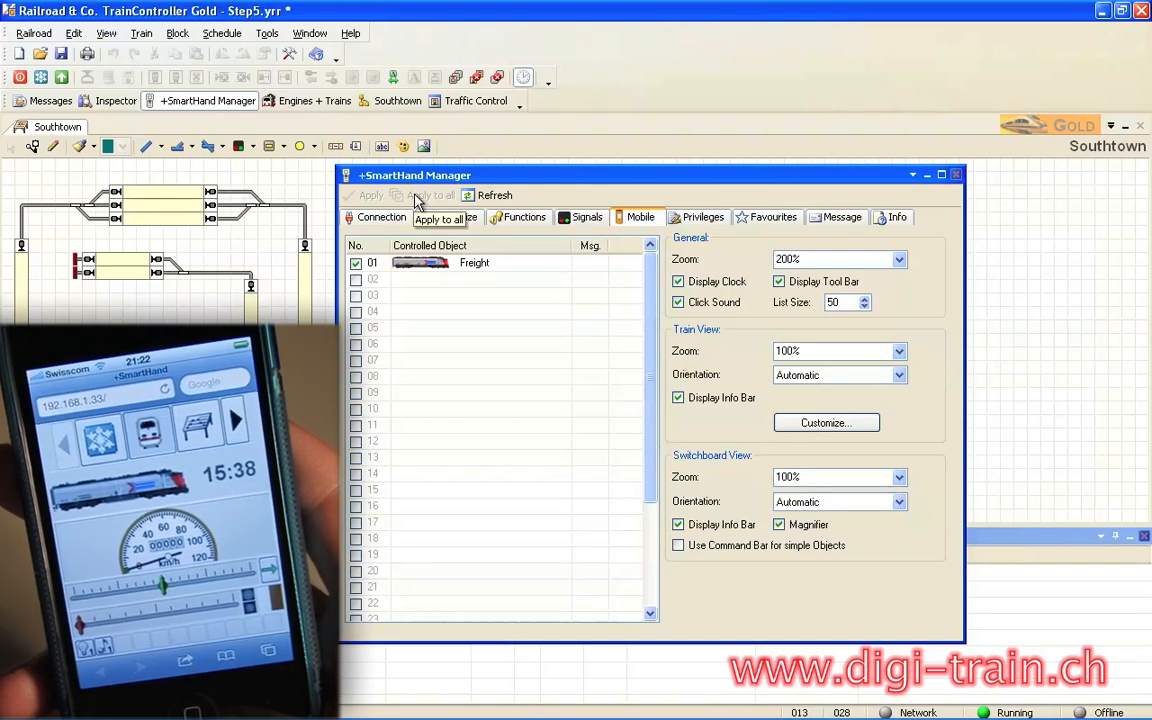
Step: Return the general mobile zoom to 100% and apply it to all handhelds
click(812, 259)
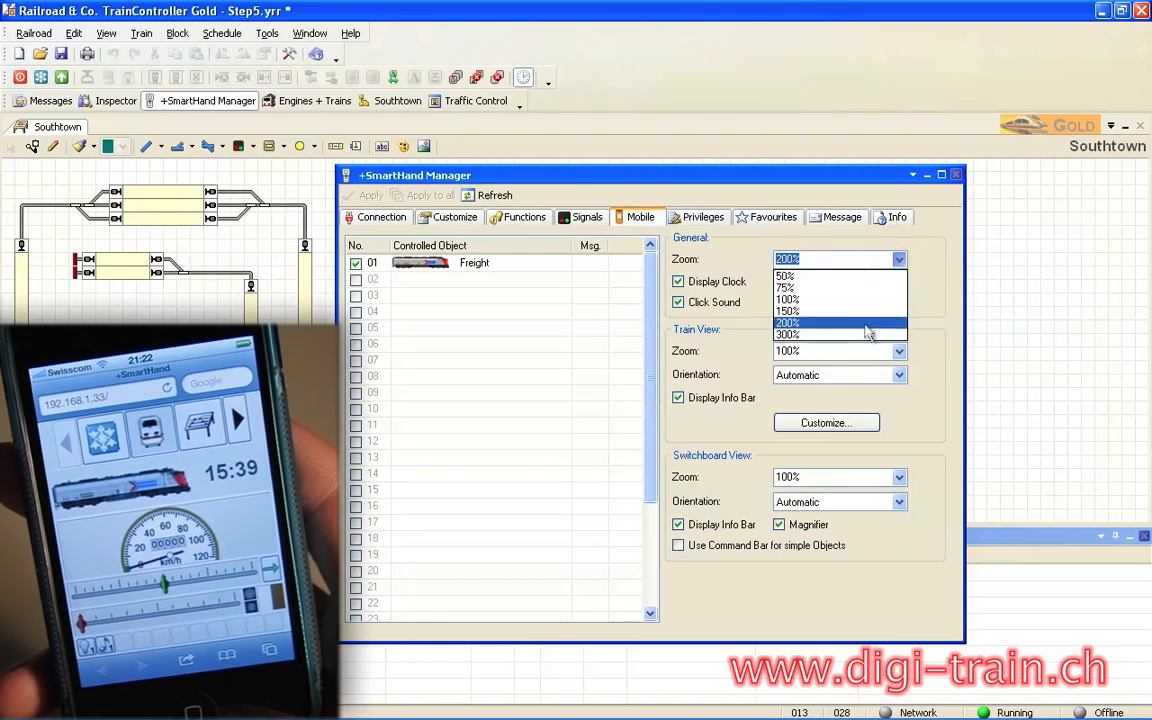
click(862, 299)
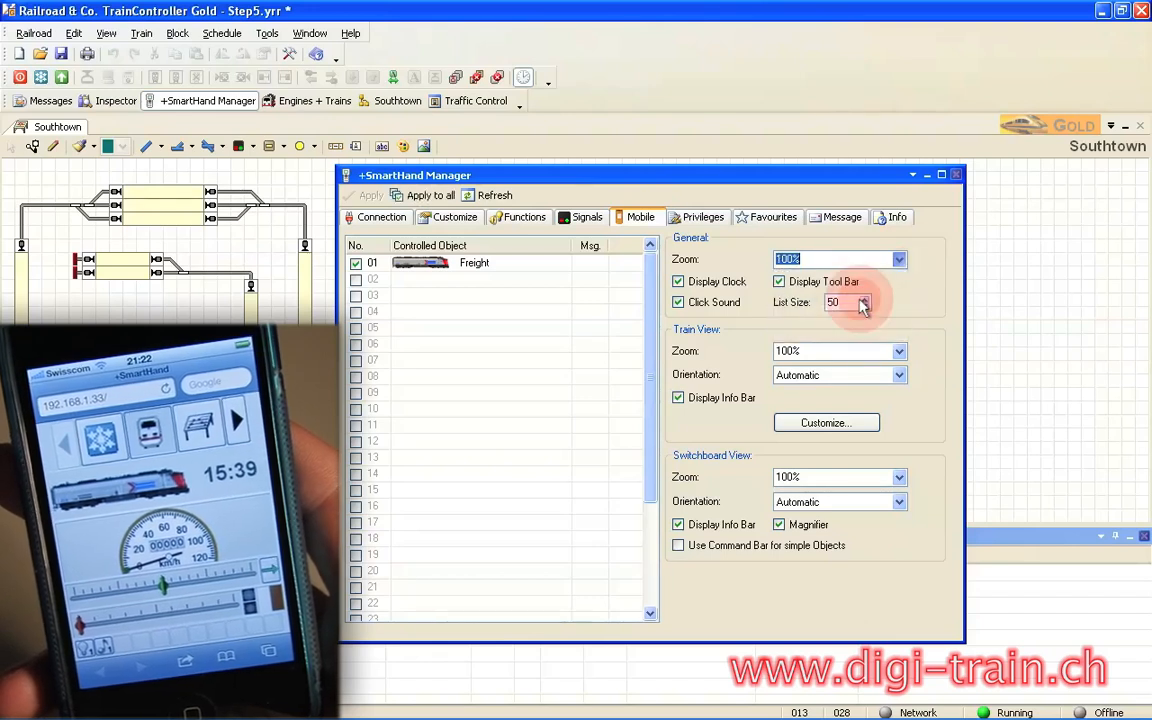
click(422, 195)
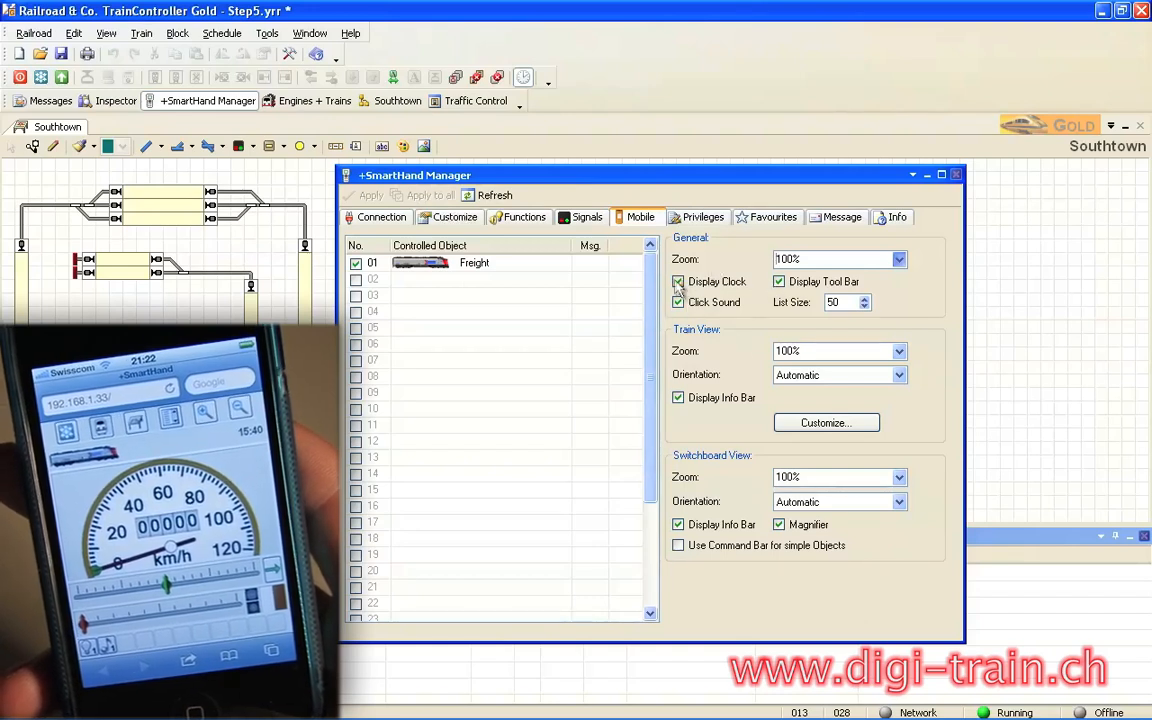
Step: Disable the mobile clock display and enable it again, applying each change to all handhelds
click(679, 283)
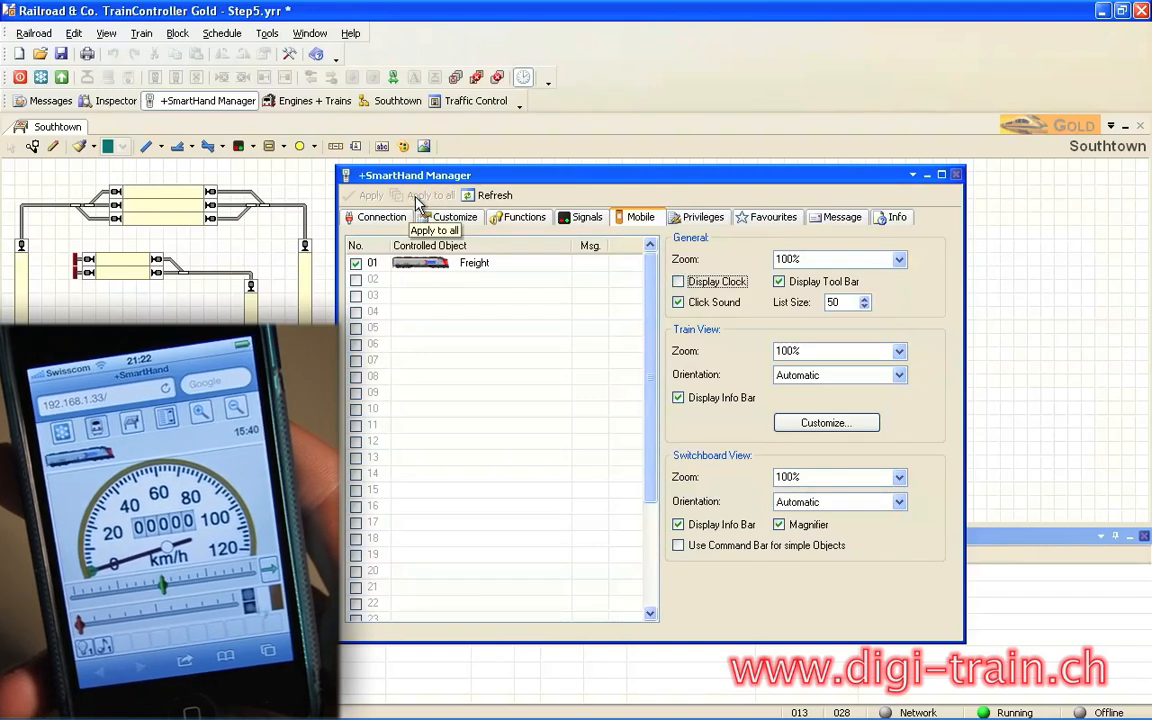
click(679, 282)
click(420, 195)
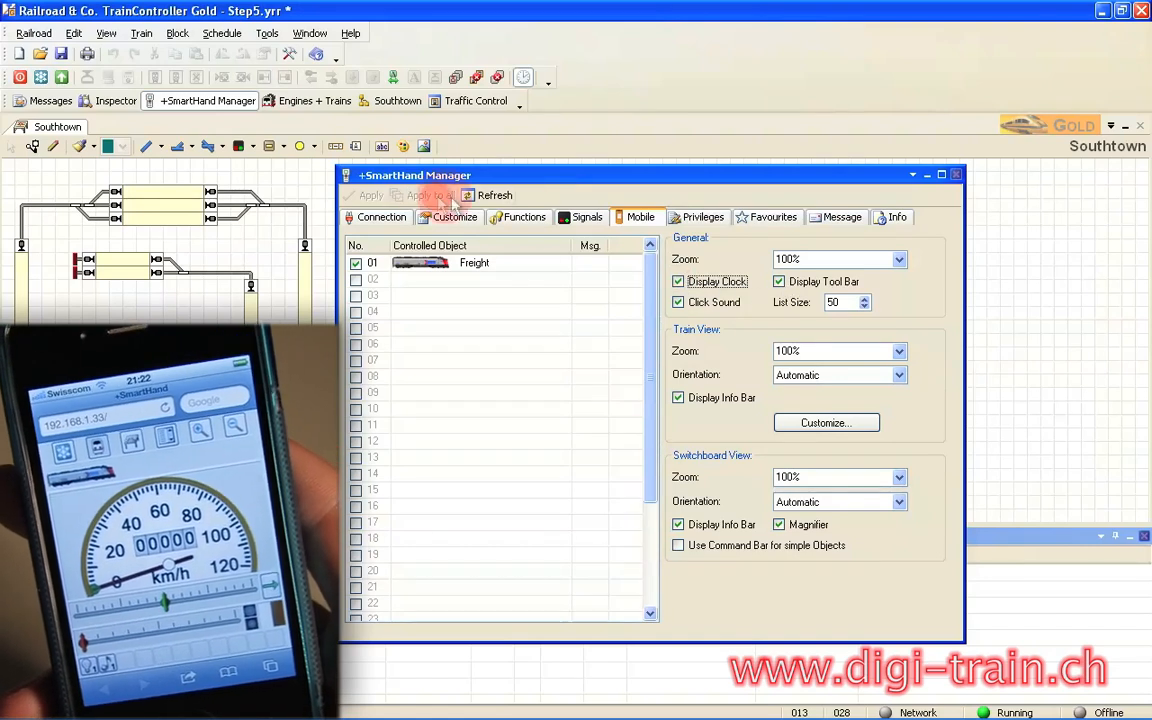
Step: Disable the mobile tool bar display and enable it again, applying each change to all handhelds
click(780, 282)
click(415, 196)
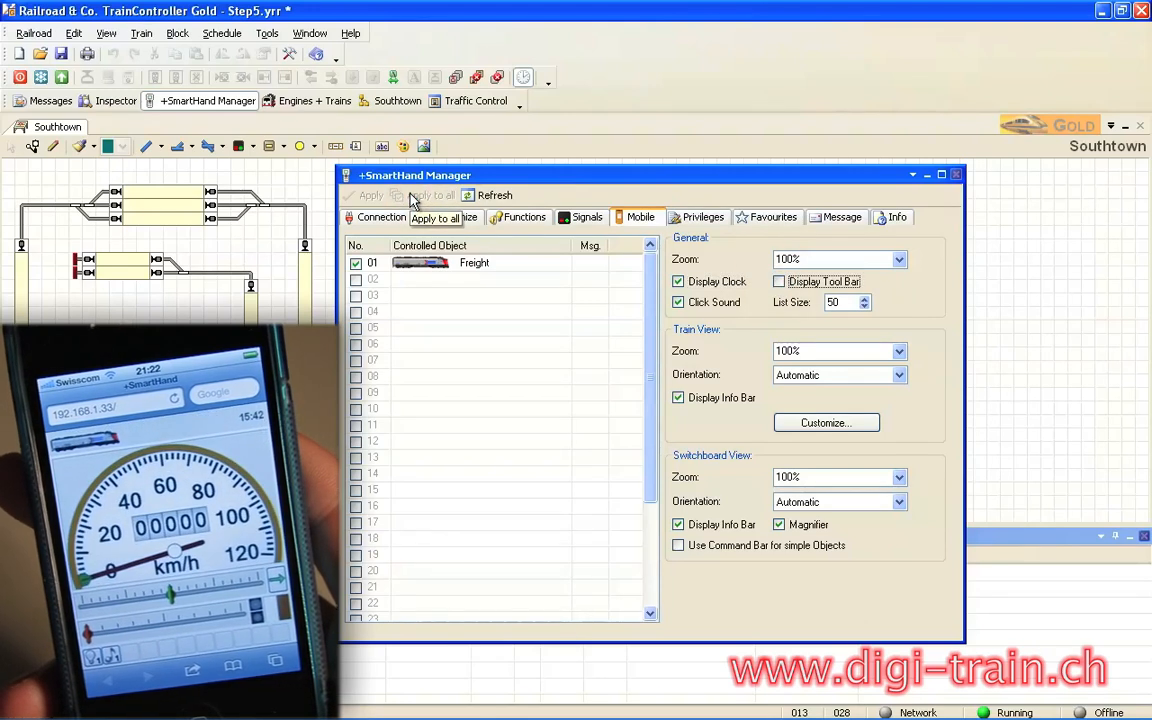
click(779, 282)
click(432, 196)
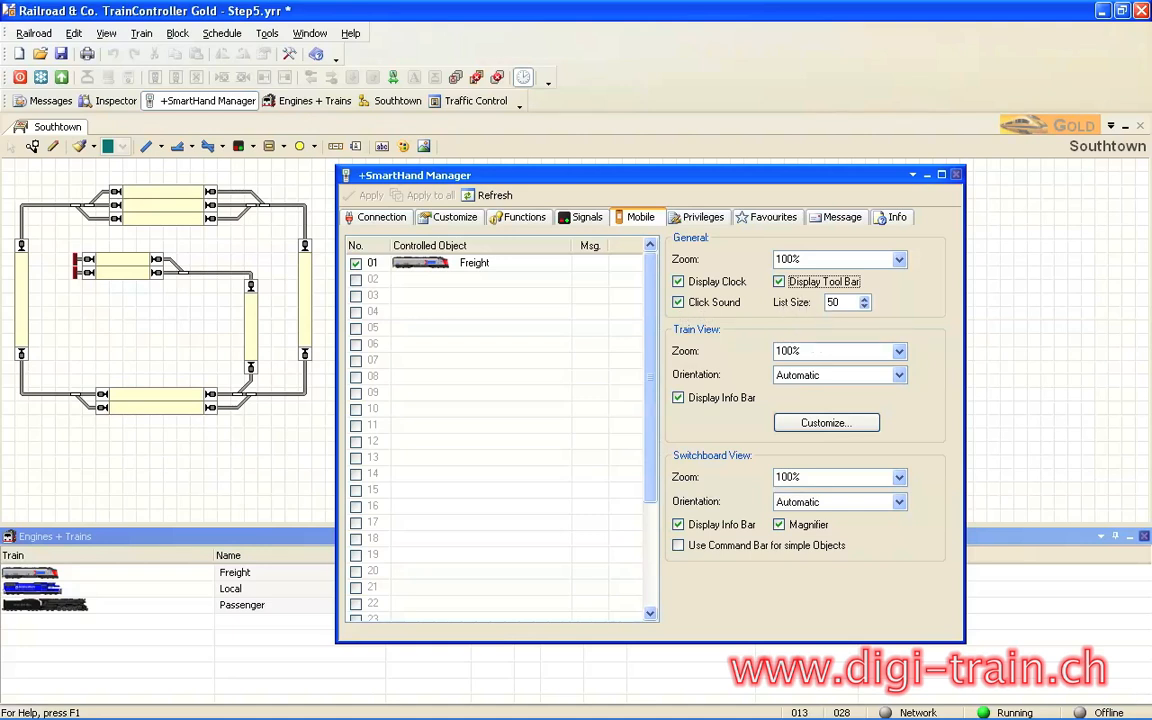
Step: Set the train view zoom to 200% in the mobile settings and apply it to all handhelds
double_click(831, 302)
click(899, 353)
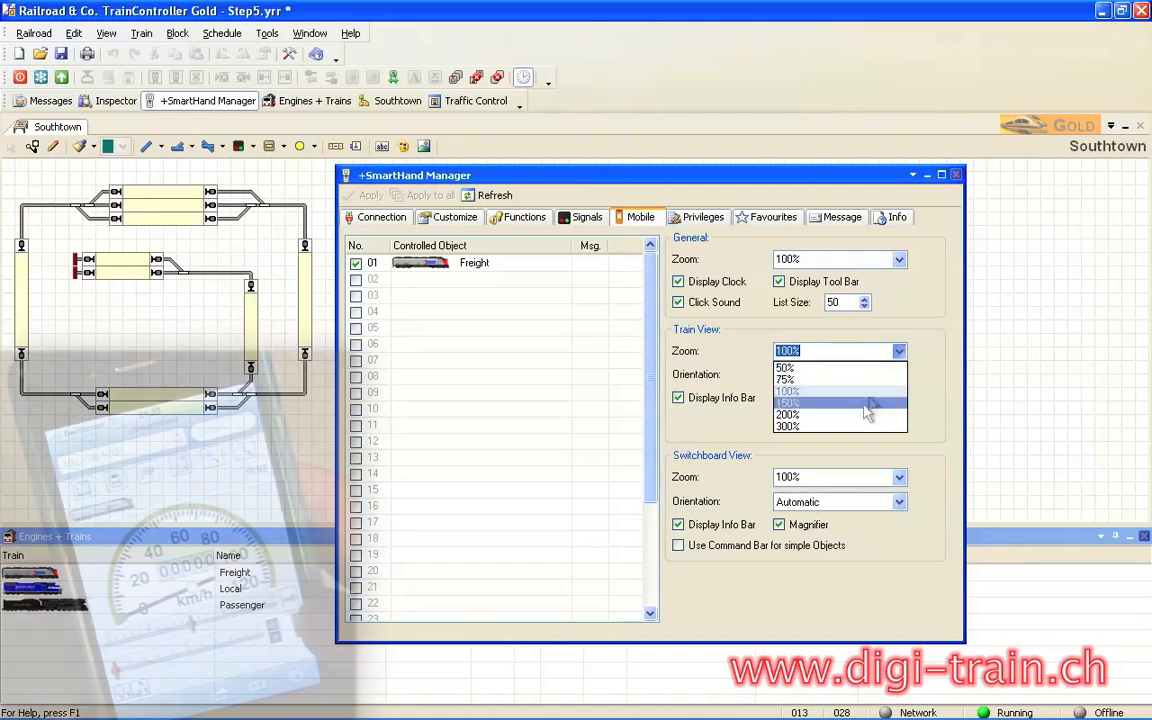
click(840, 413)
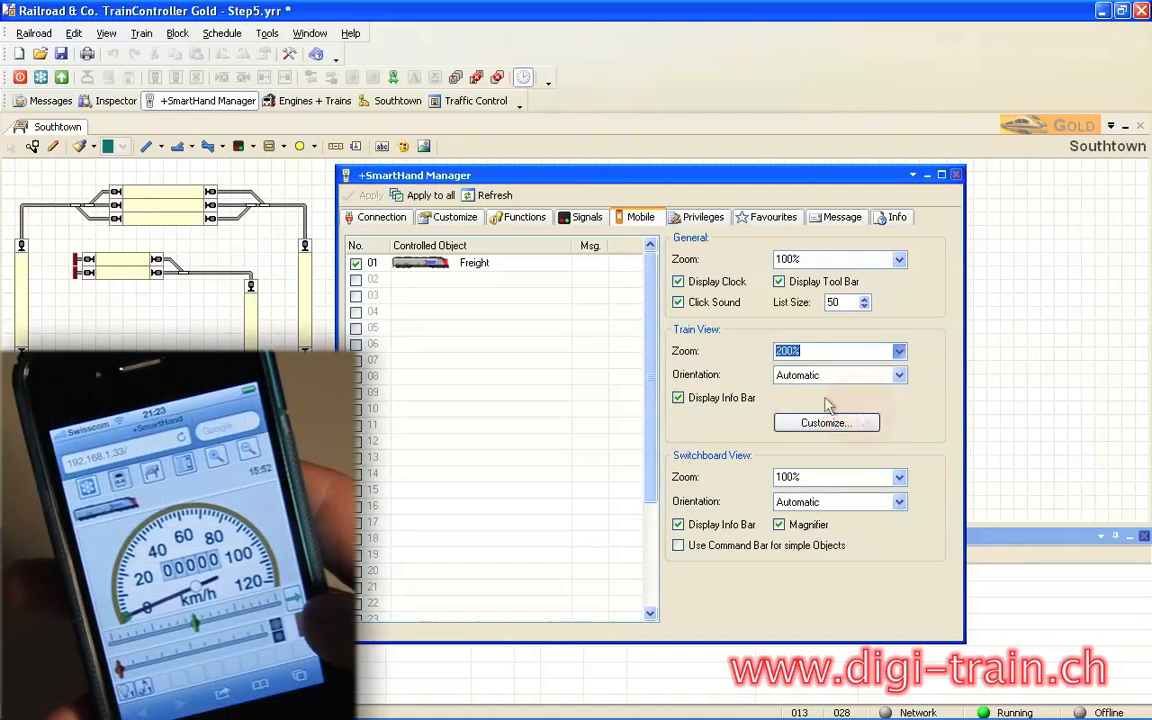
click(430, 196)
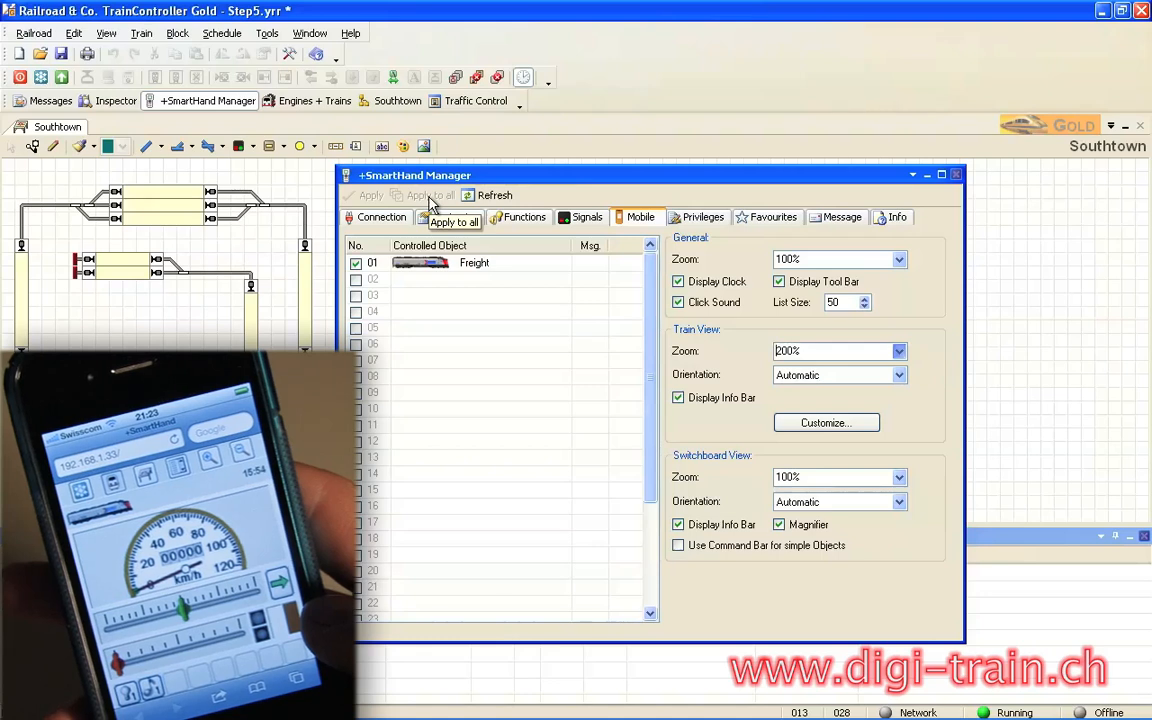
Step: Return the train view zoom to 100% and choose Automatic as its orientation
click(899, 351)
click(847, 398)
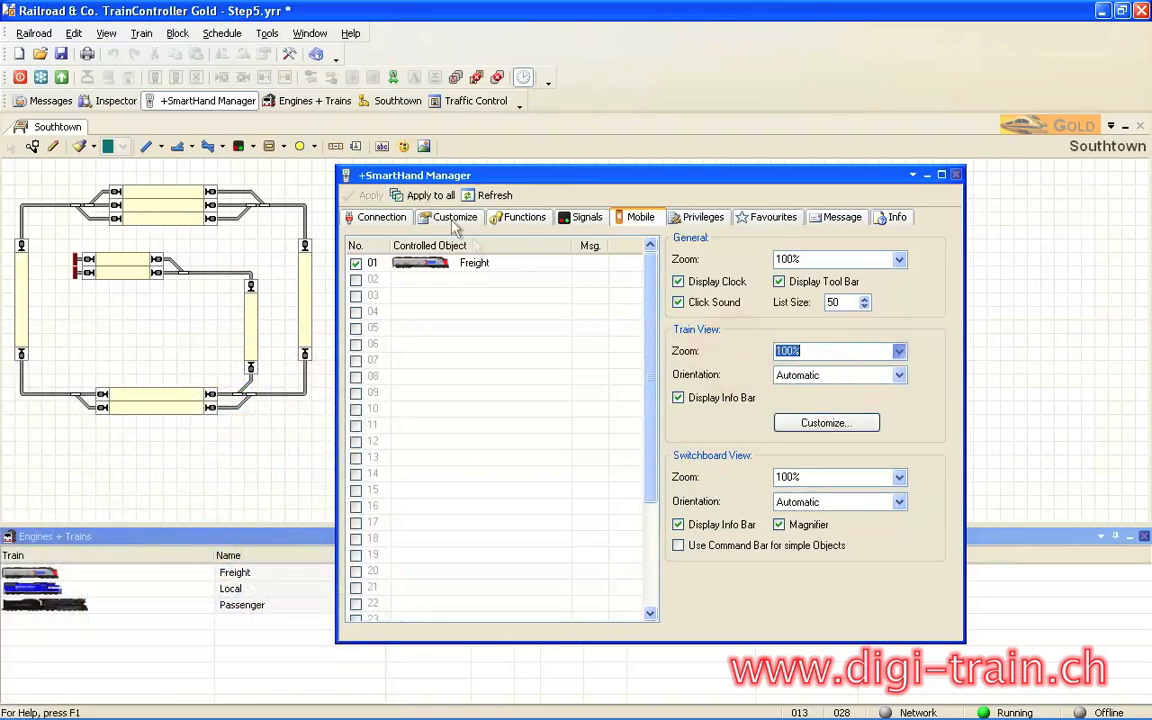
click(900, 375)
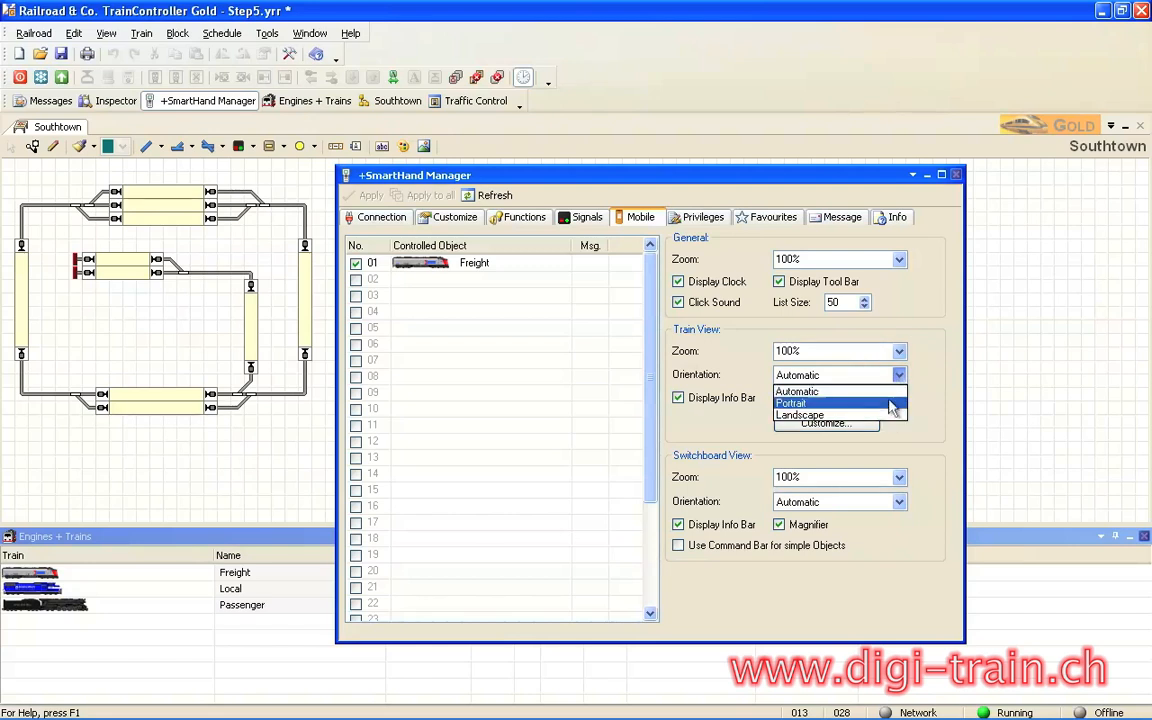
click(880, 391)
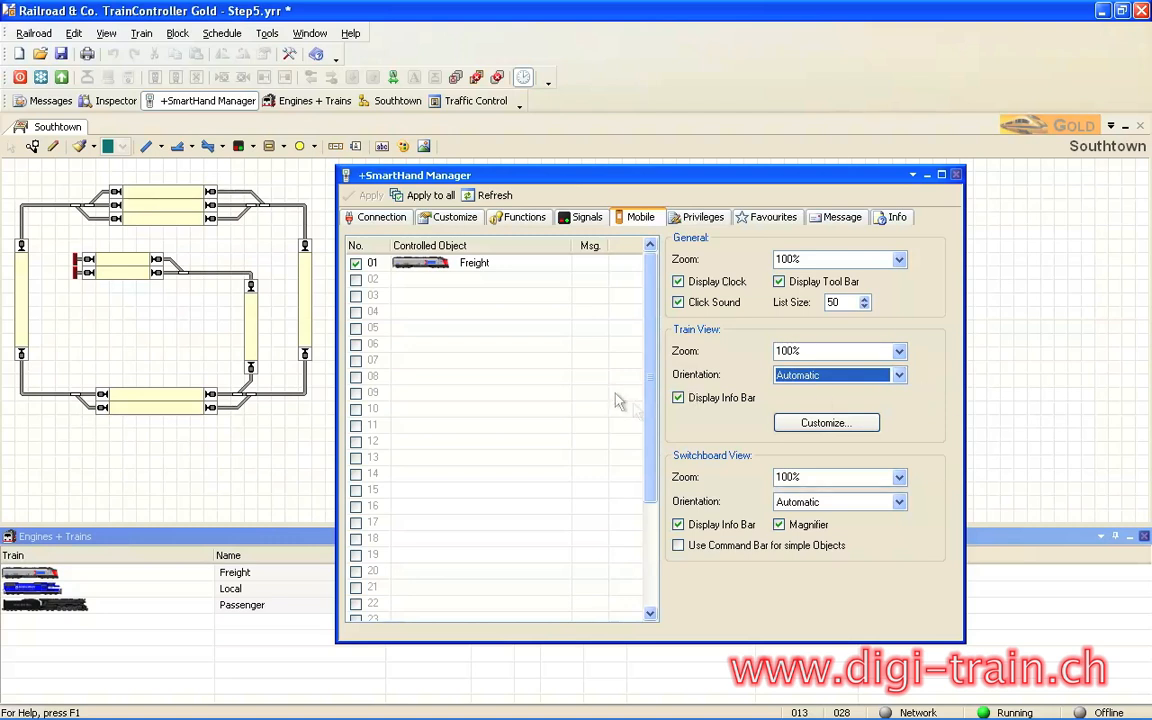
Step: Disable the train view's info bar and enable it again in the mobile settings, applying each change to all handhelds
click(679, 398)
click(414, 196)
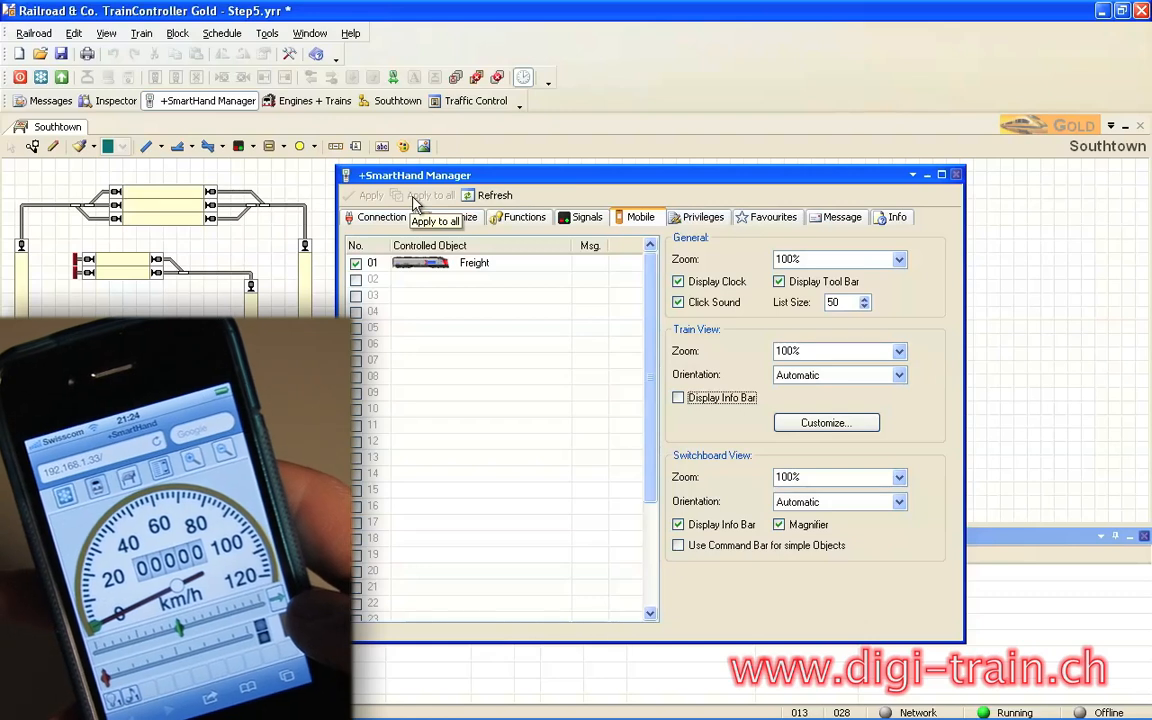
click(678, 397)
click(441, 197)
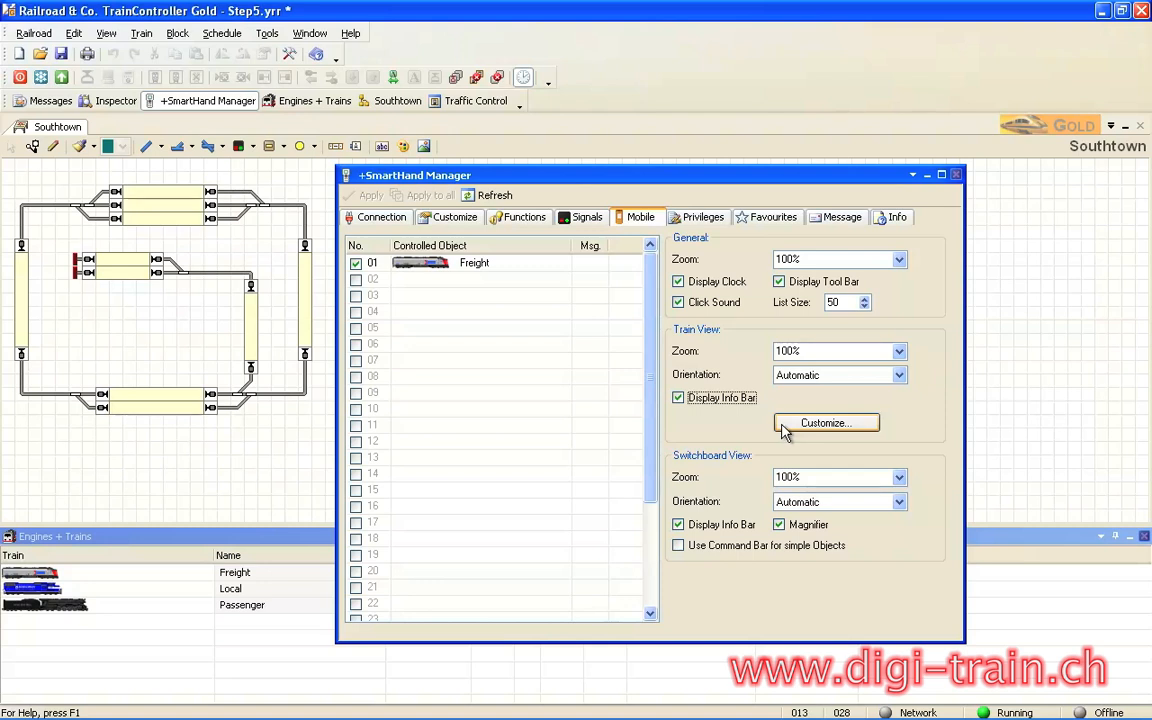
Step: Customize the mobile train window's throttle to show the step buttons and the 0-button
click(822, 423)
drag(428, 162, 233, 116)
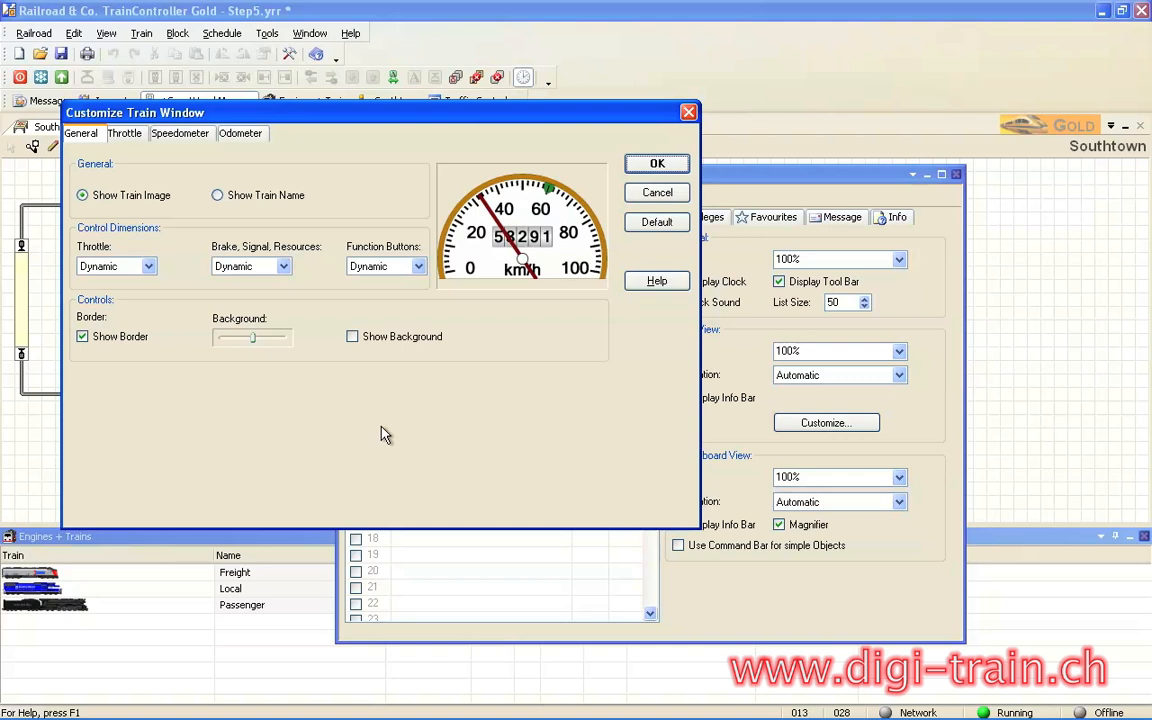
click(126, 134)
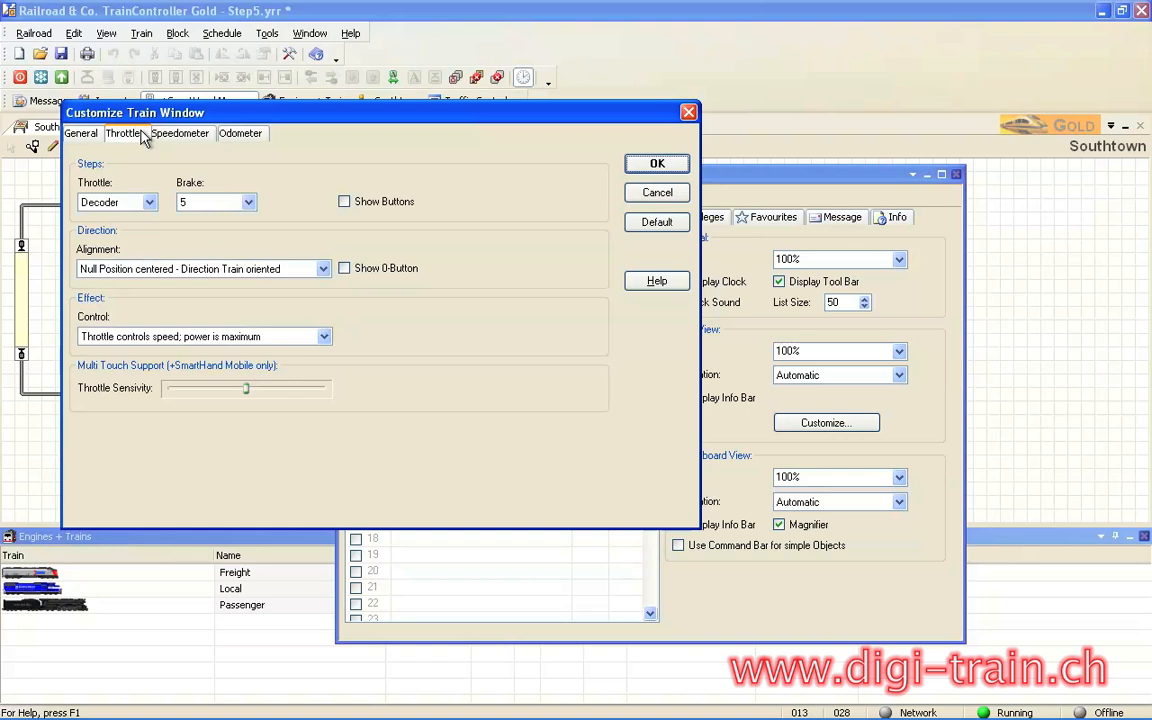
click(344, 203)
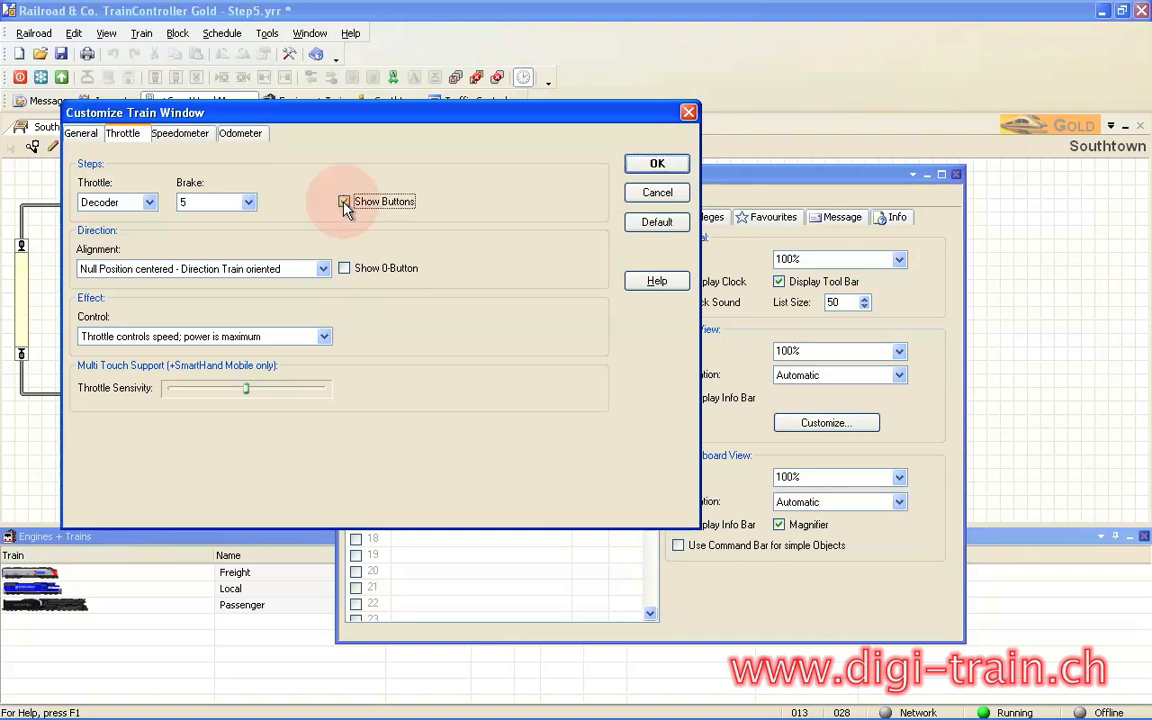
click(344, 268)
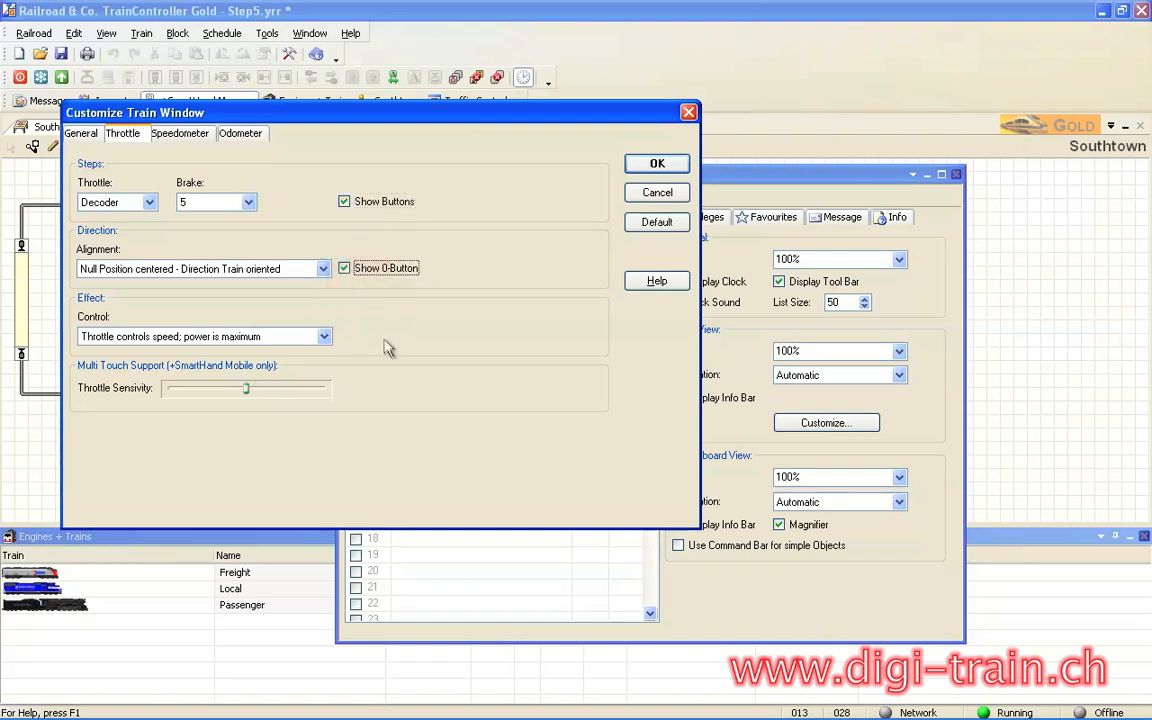
Step: Make the train window's speedometer sensitive, accept the customization and apply it to all handhelds
click(174, 135)
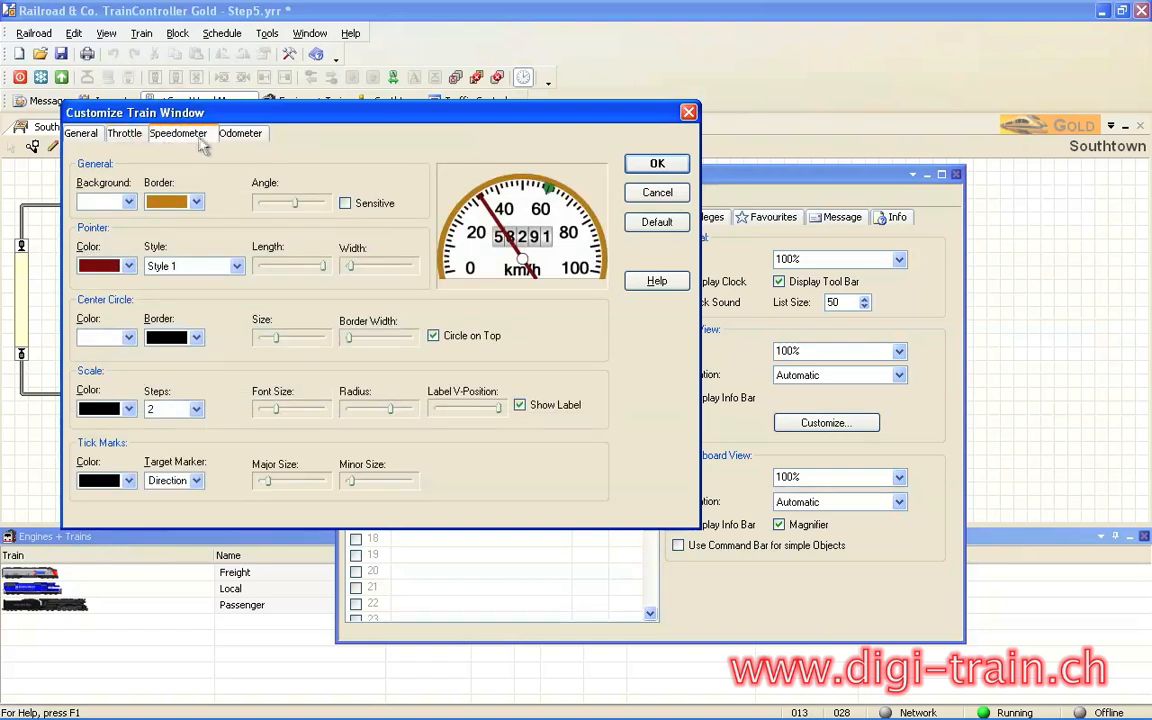
click(345, 204)
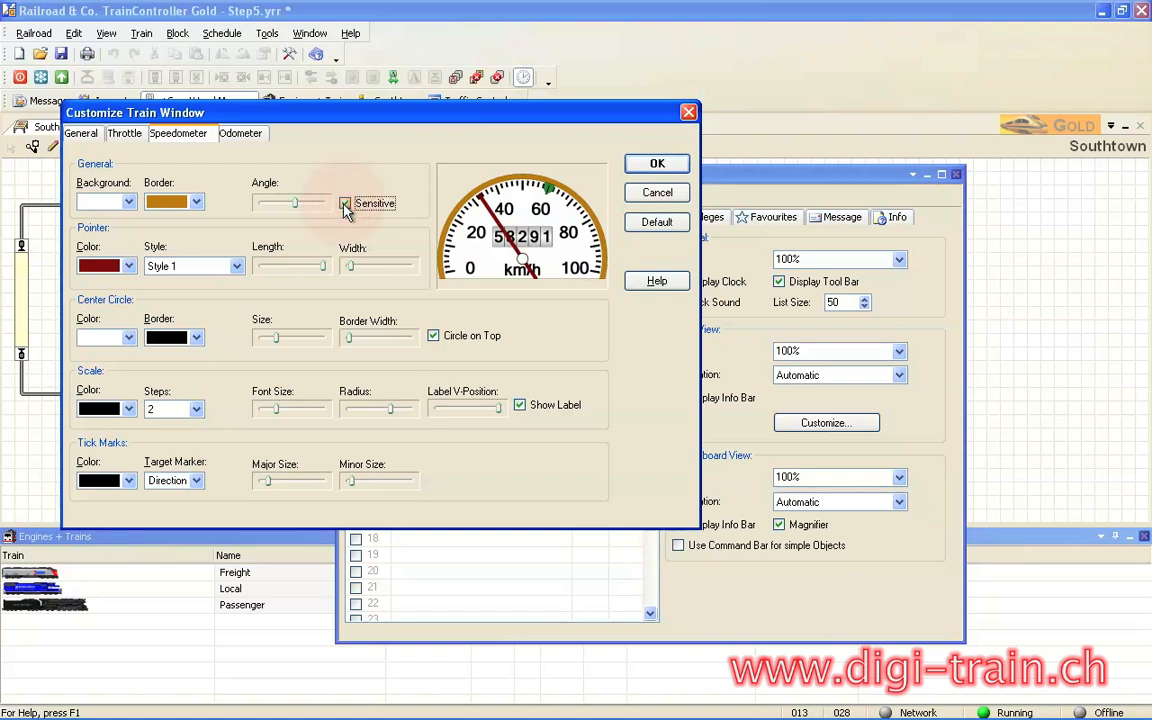
click(657, 164)
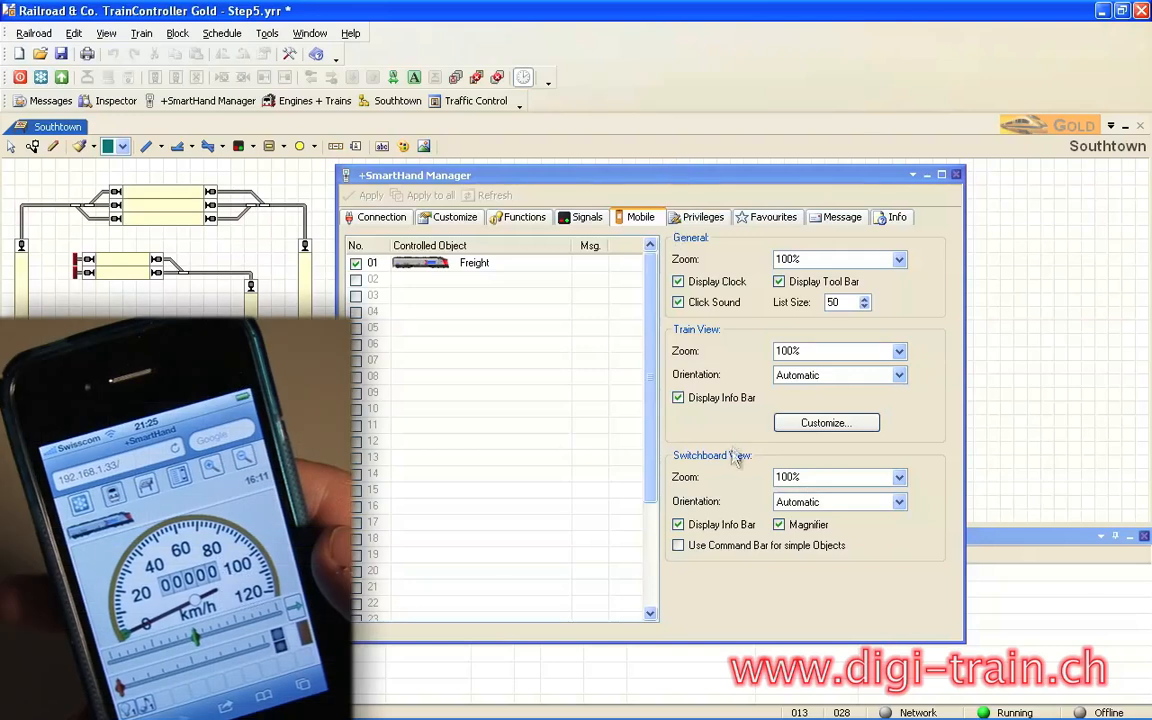
click(404, 197)
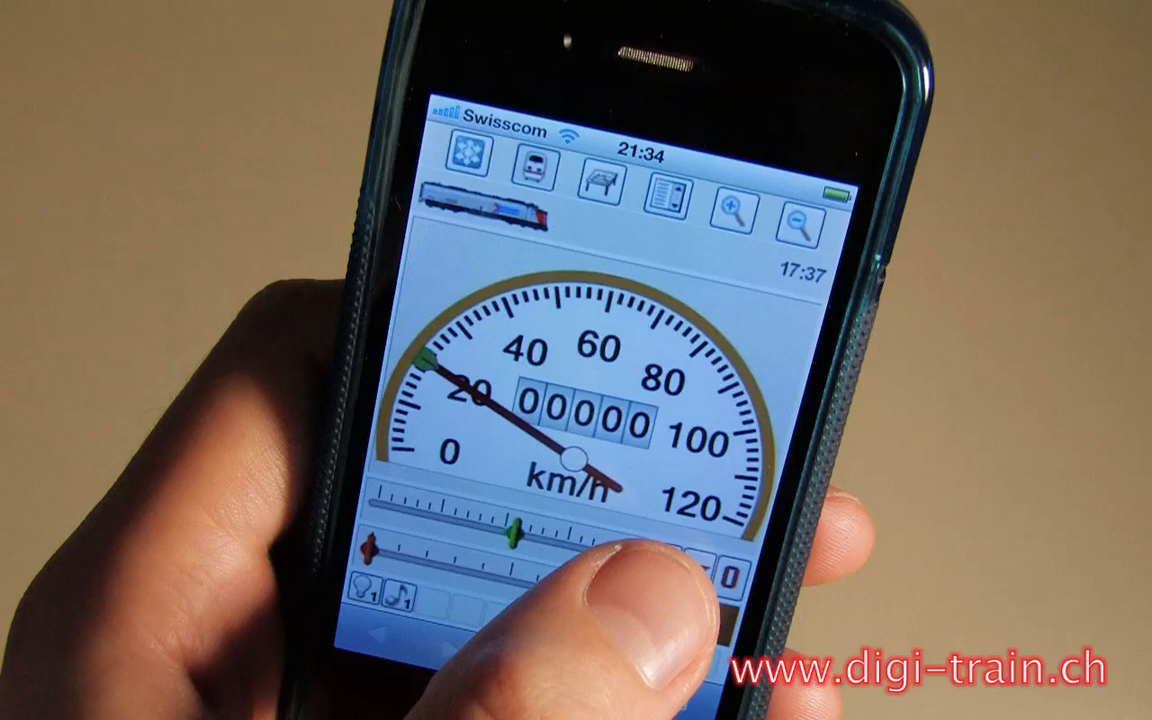
click(669, 560)
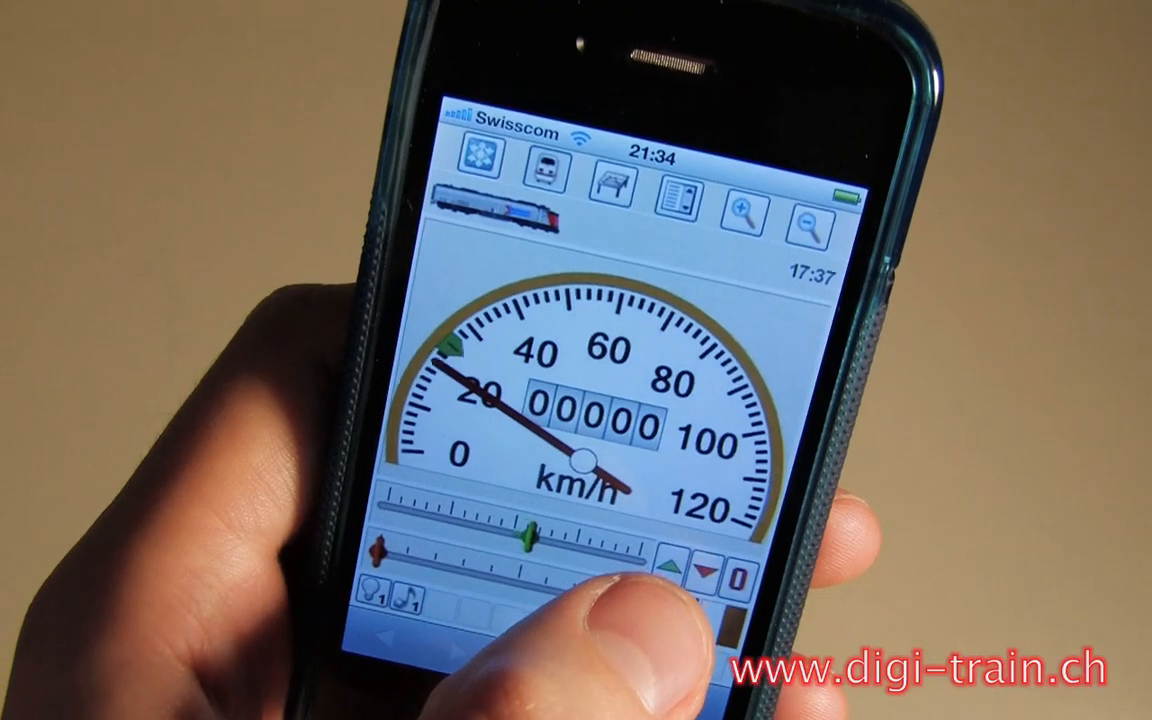
click(665, 562)
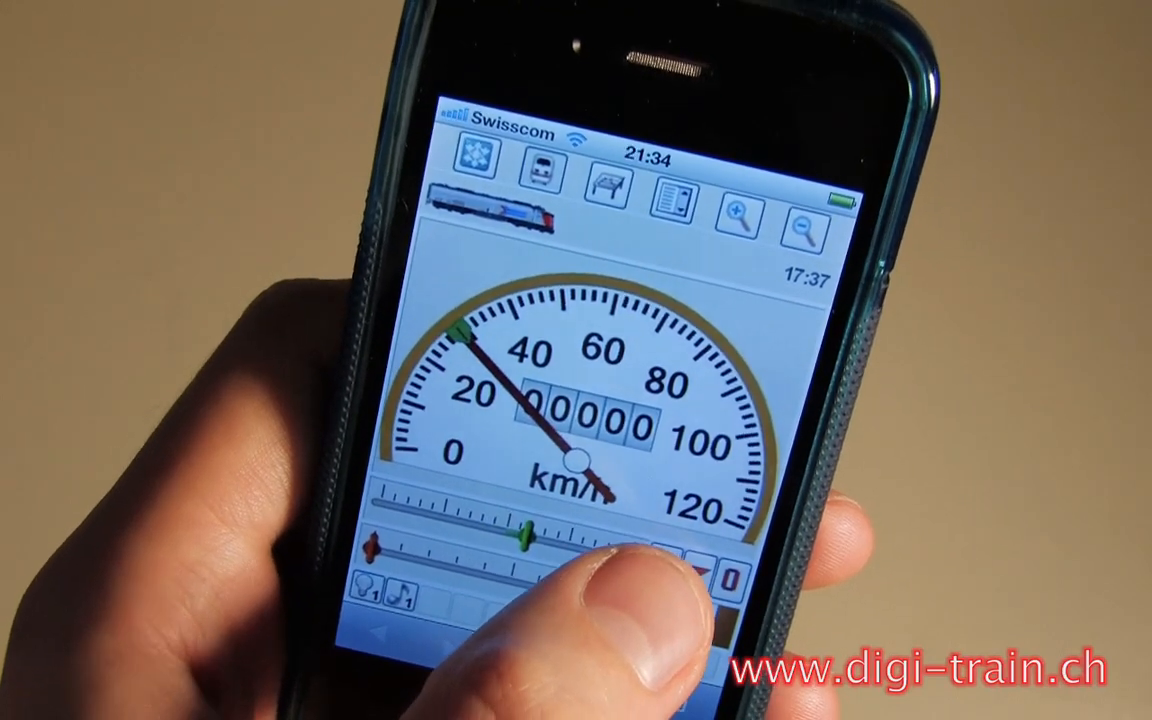